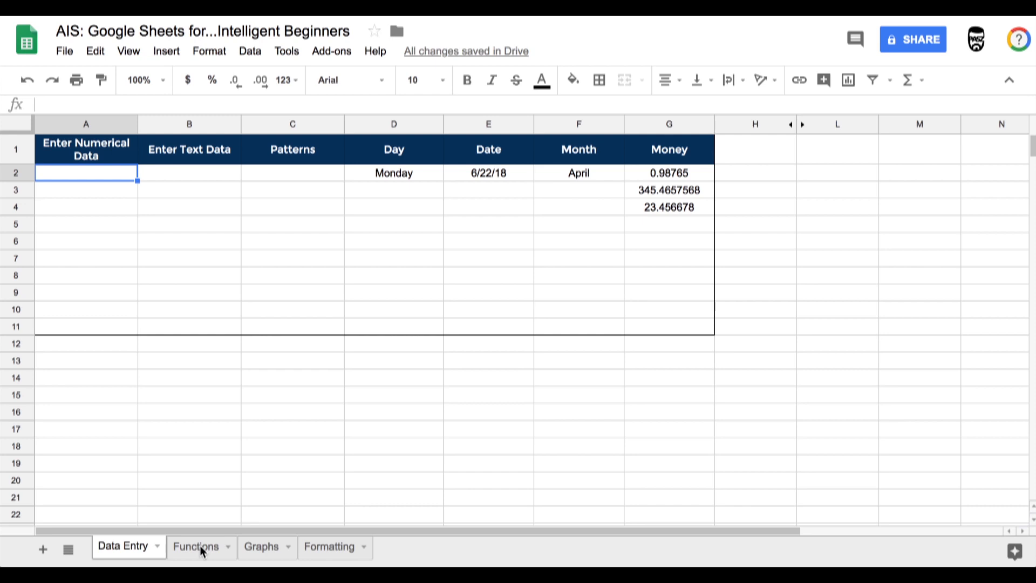
- Open the Functions sheet and freeze its header row
{"action": "left_click", "coordinate": [200, 546]}
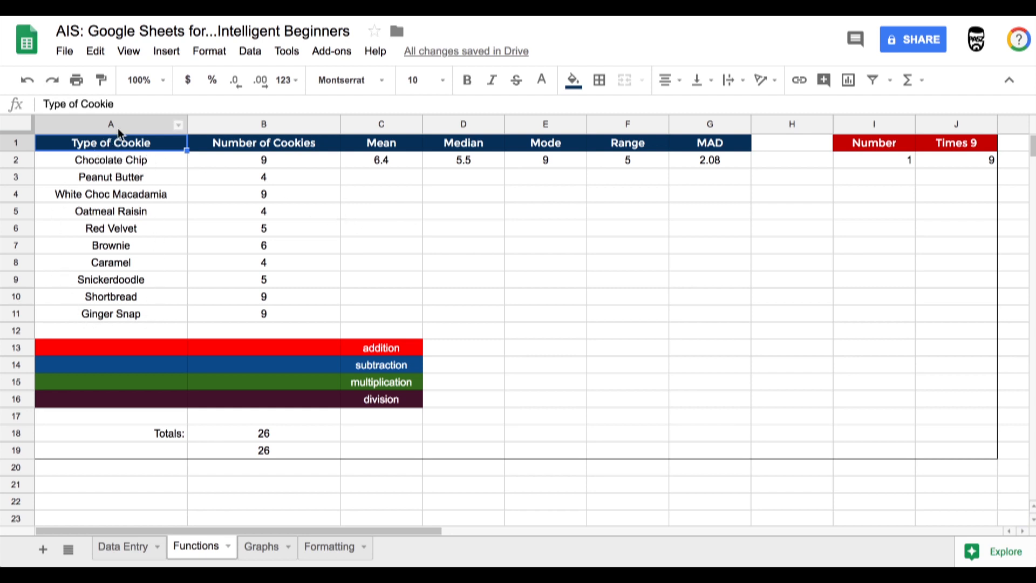
{"action": "left_click_drag", "start_coordinate": [19, 132], "coordinate": [19, 154]}
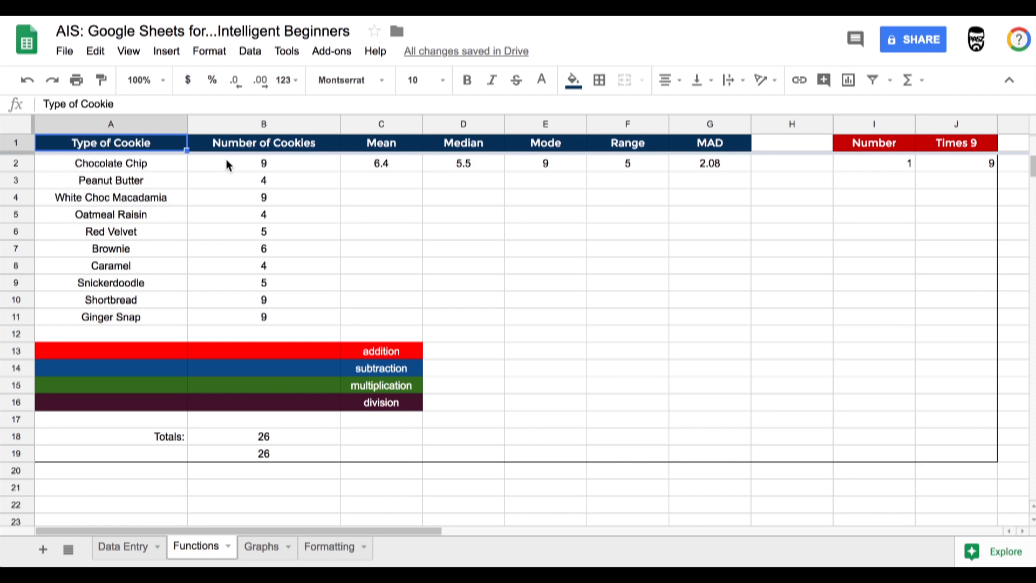
- Select the cookie counts in B2:B11 and examine the summary statistics offered for the selection
{"action": "left_click", "coordinate": [243, 166]}
{"action": "left_click_drag", "start_coordinate": [242, 166], "coordinate": [274, 316]}
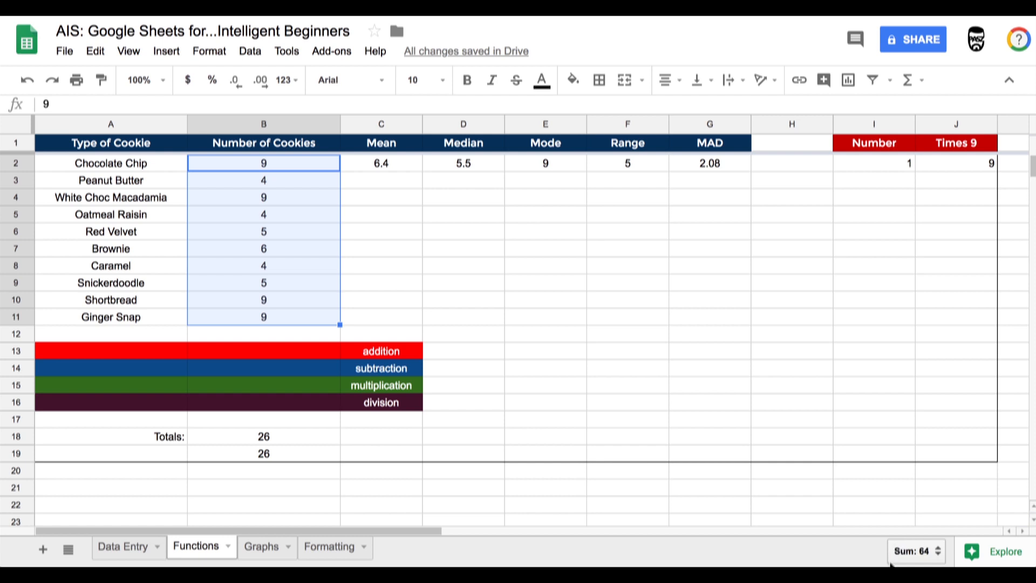
{"action": "left_click", "coordinate": [931, 559]}
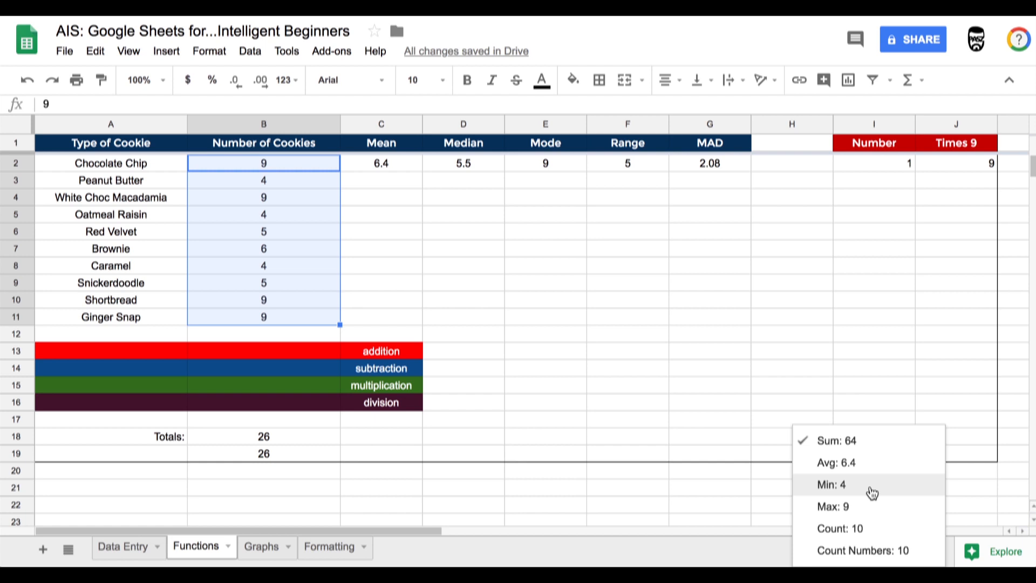
{"action": "left_click", "coordinate": [737, 437]}
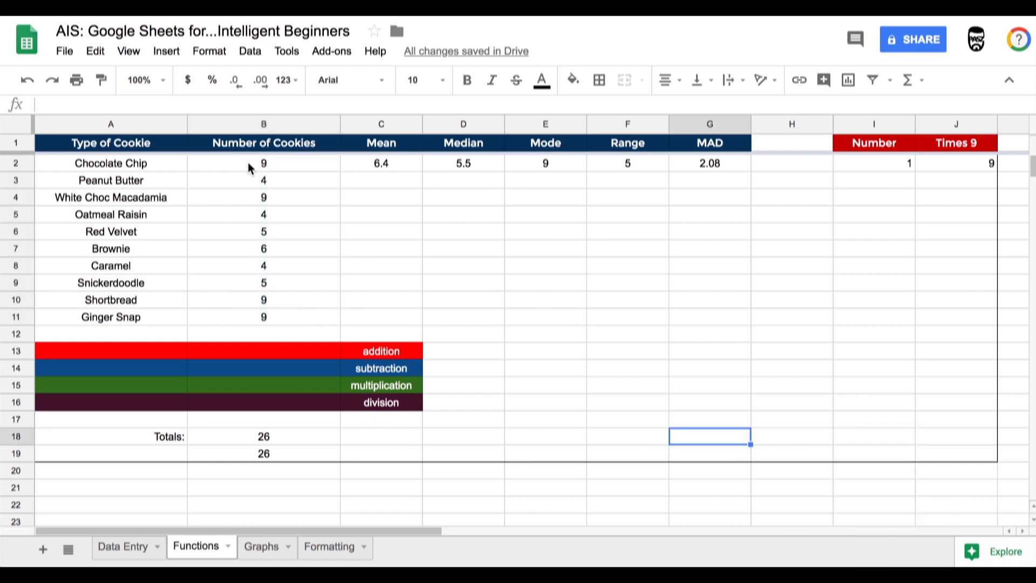
{"action": "left_click_drag", "start_coordinate": [250, 164], "coordinate": [310, 319]}
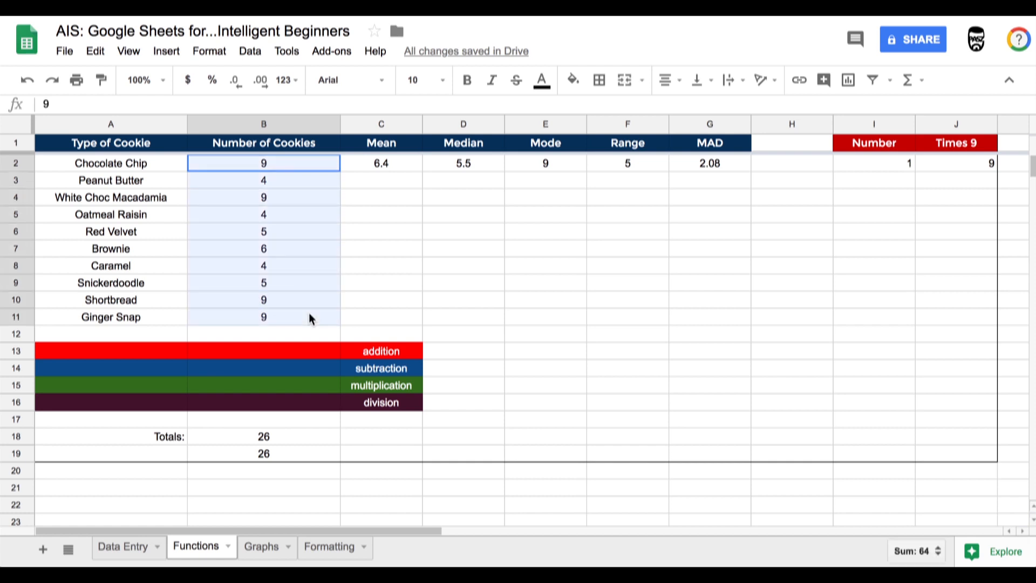
{"action": "mouse_move", "coordinate": [966, 553]}
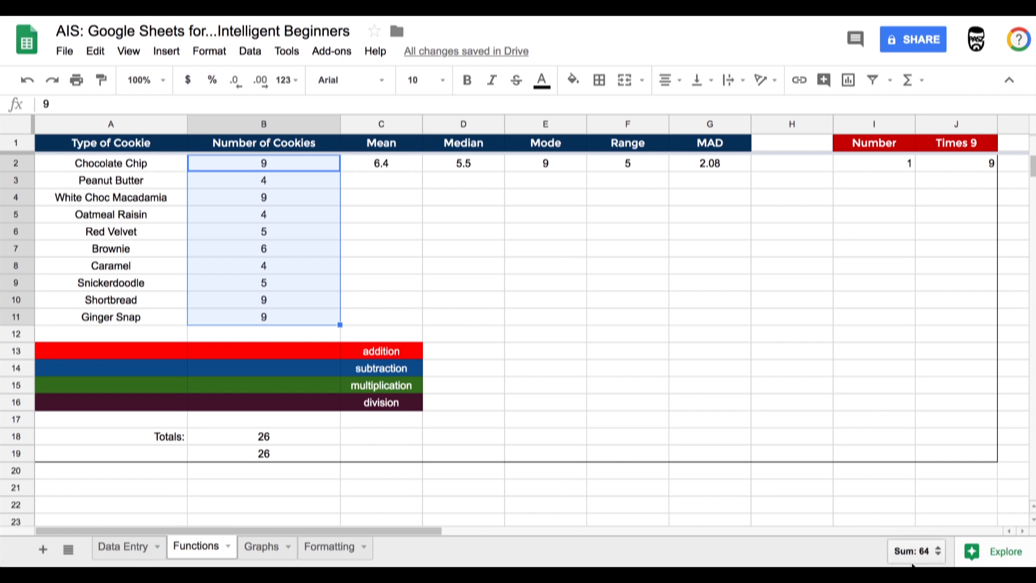
- Enter the formula =b2+b3 in B13 beside the addition label
{"action": "left_click", "coordinate": [256, 235]}
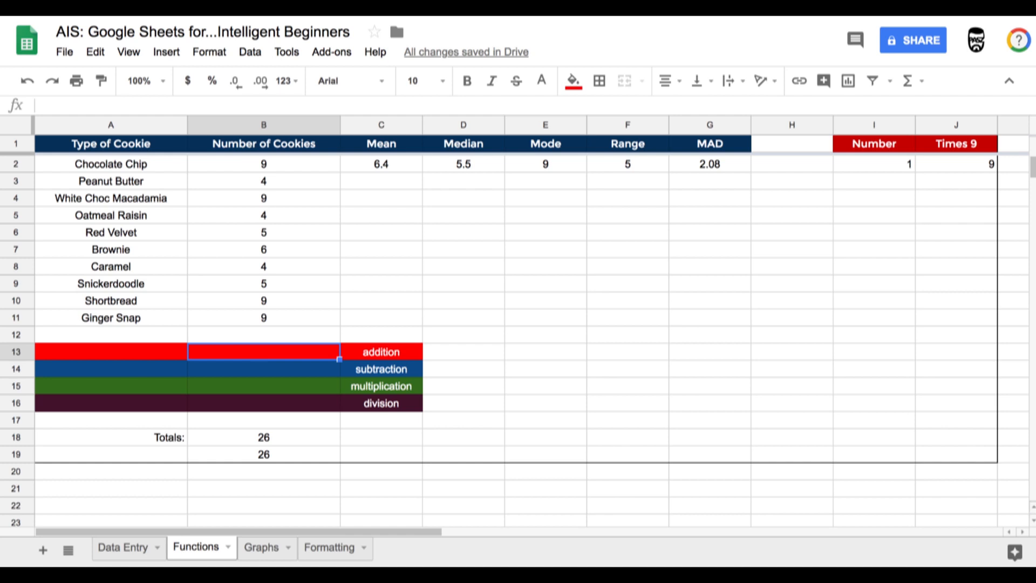
{"action": "type", "text": "="}
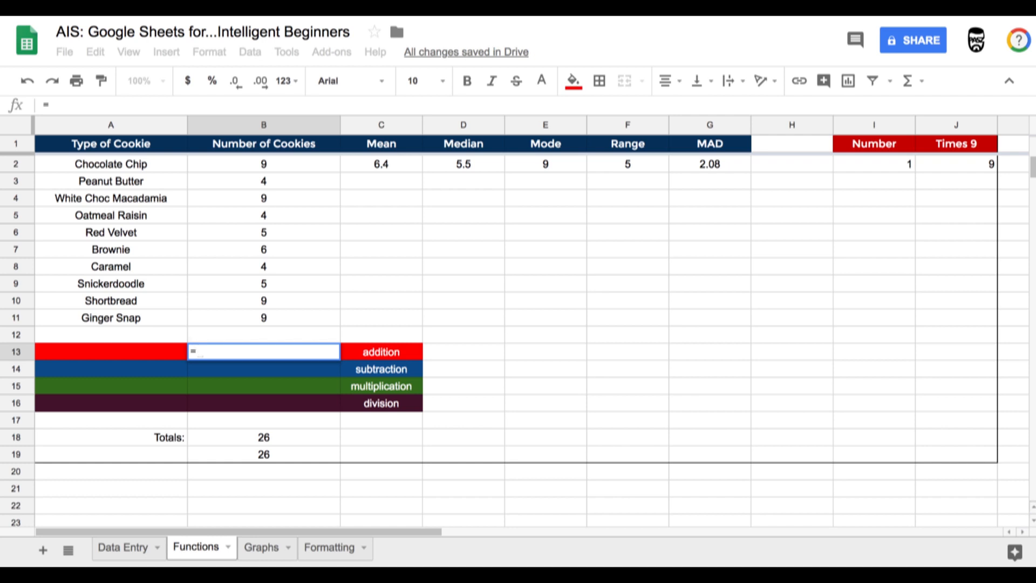
{"action": "type", "text": "b2"}
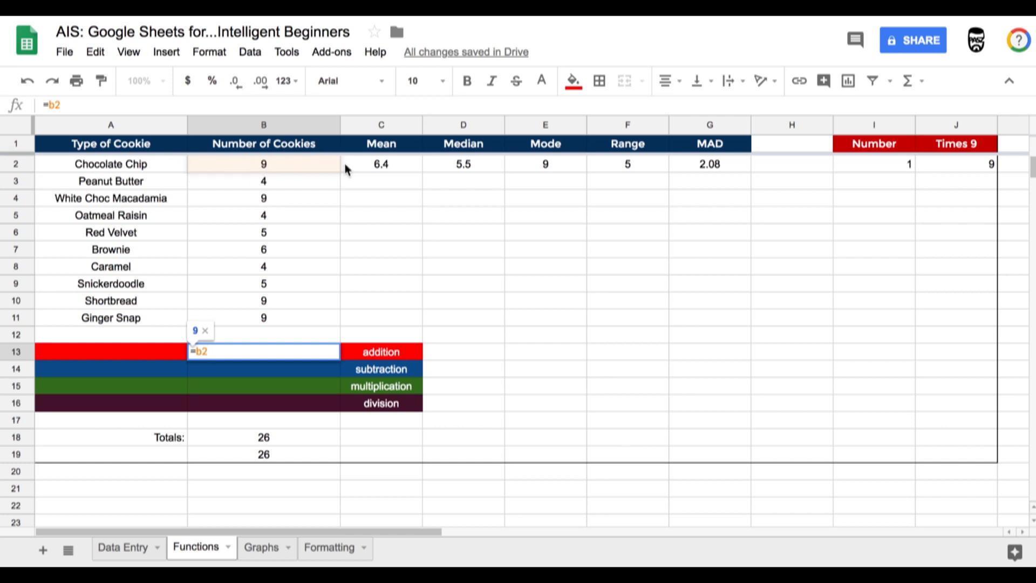
{"action": "type", "text": "+"}
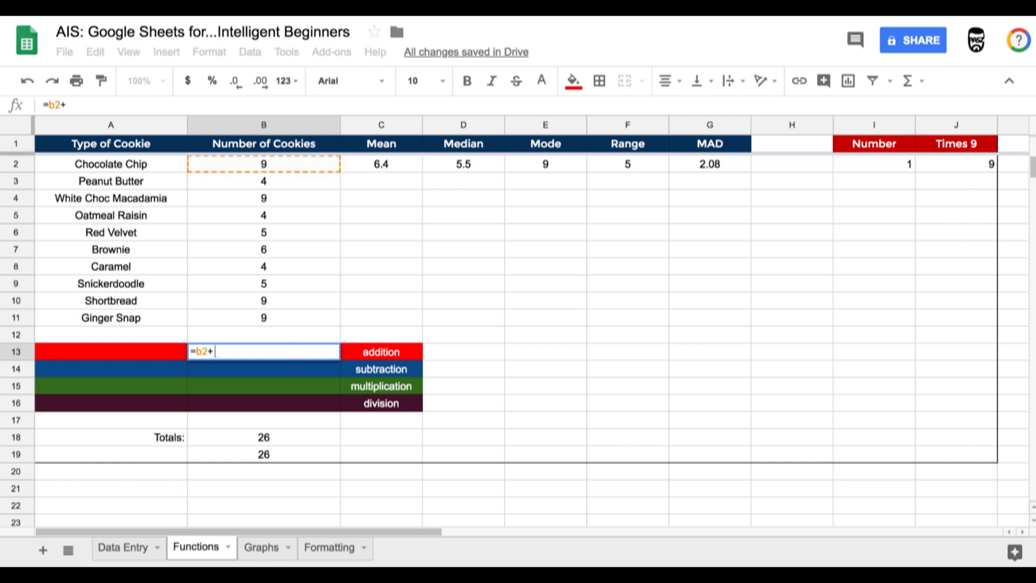
{"action": "type", "text": "b3"}
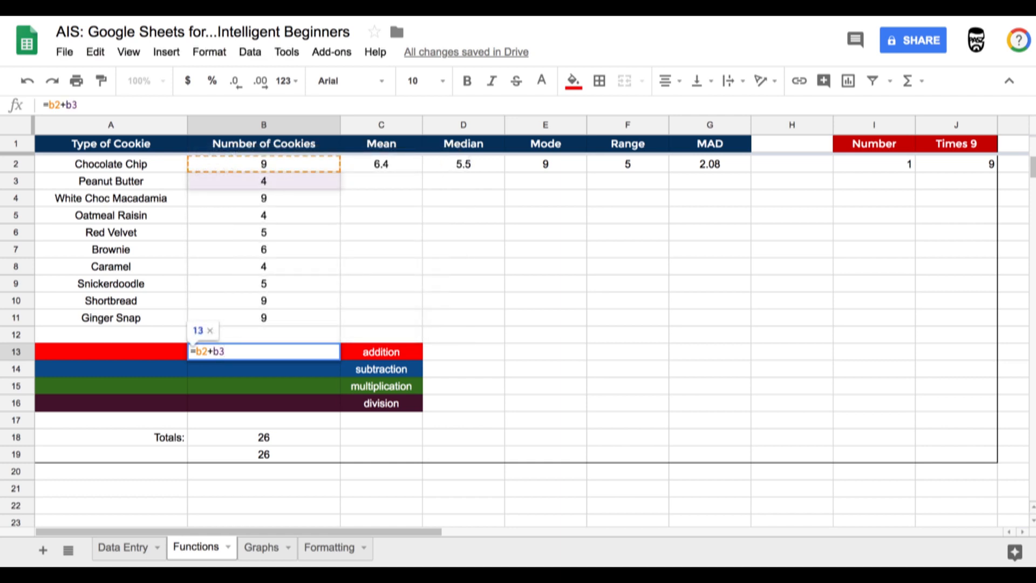
{"action": "key", "text": "Return"}
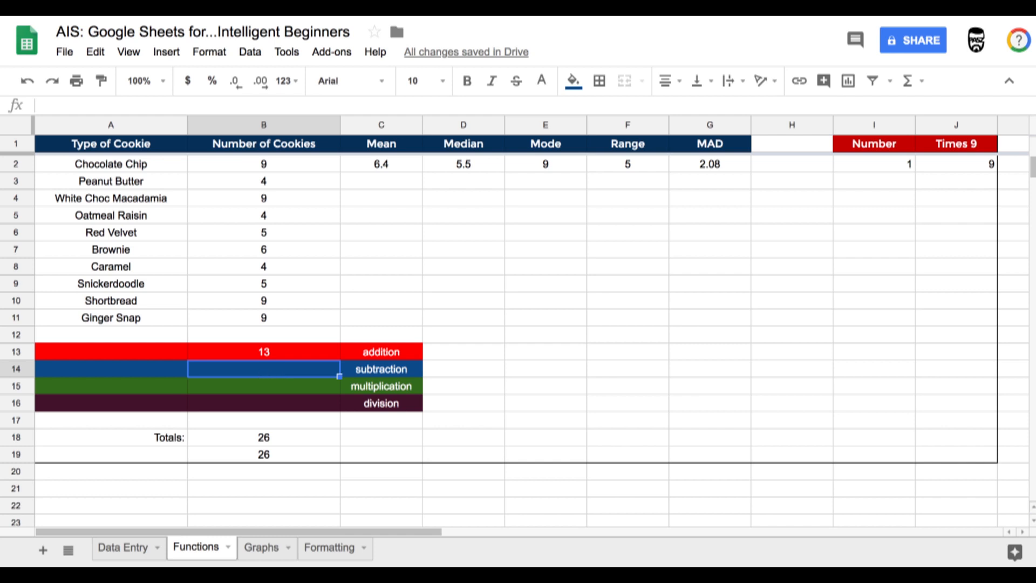
- Enter the formula =b2-b3 in B14 beside the subtraction label
{"action": "type", "text": "=b"}
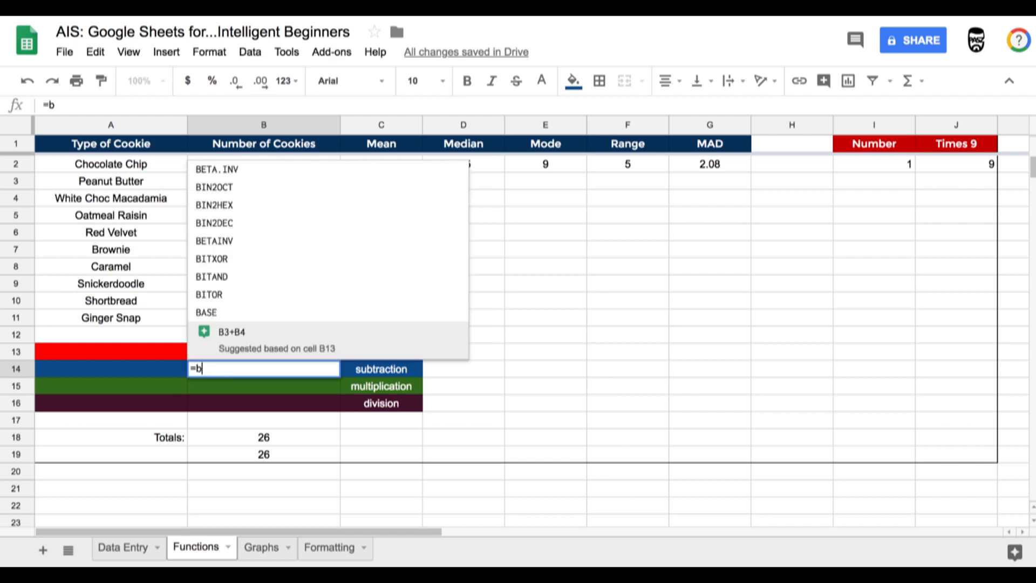
{"action": "type", "text": "2-"}
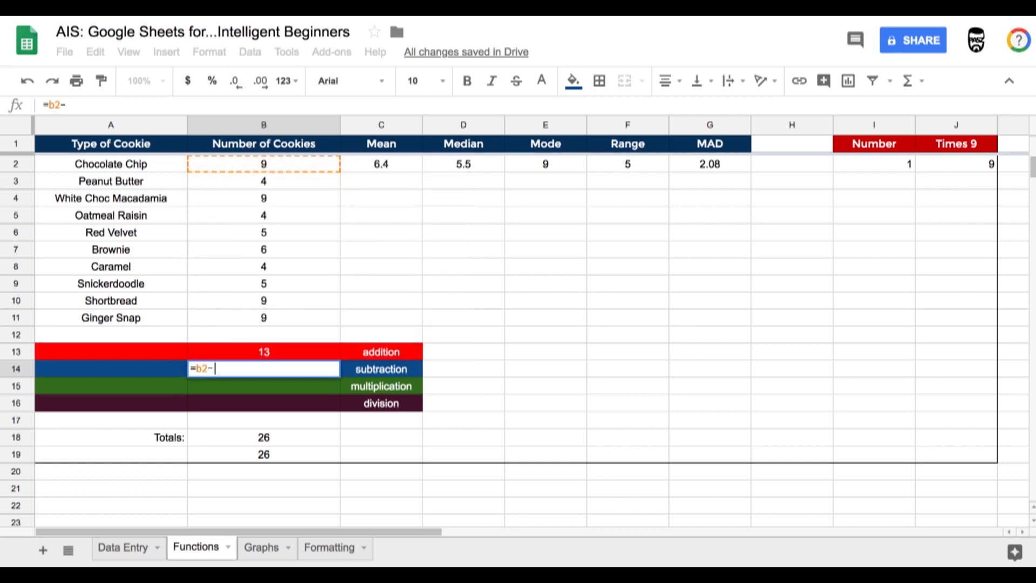
{"action": "type", "text": "b3"}
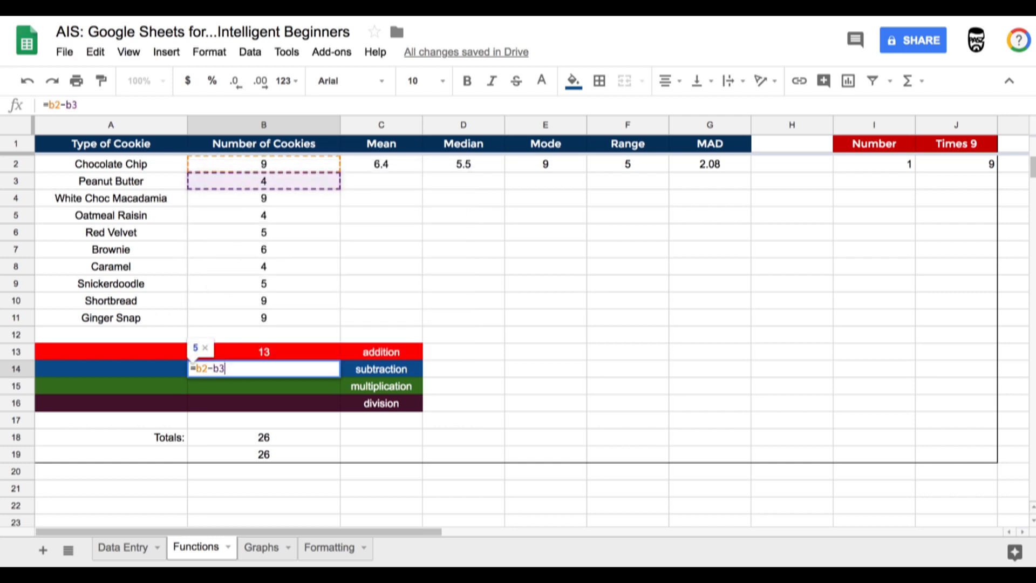
{"action": "key", "text": "Return"}
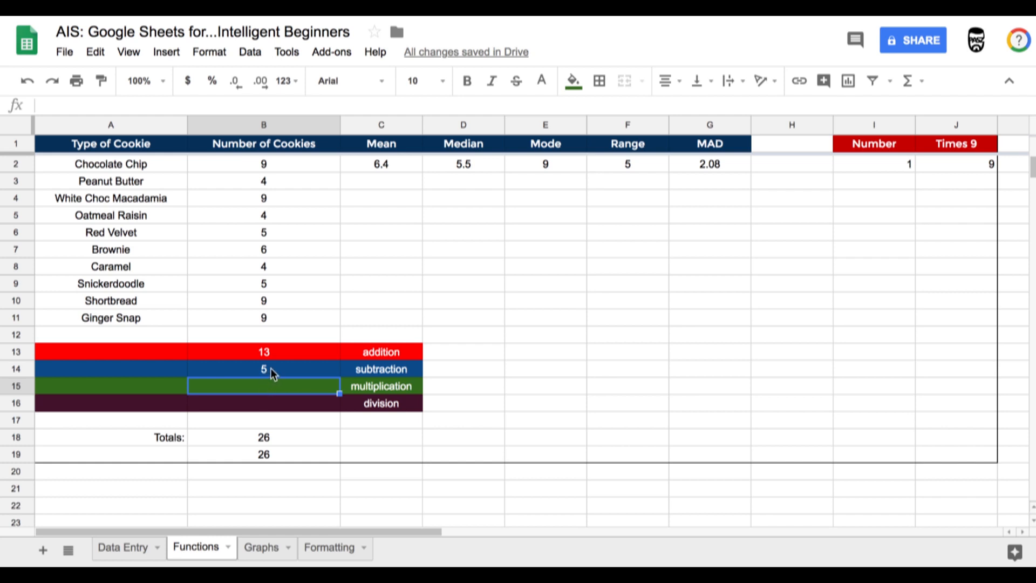
- Enter the formula =B2*B3 in B15 beside the multiplication label by picking the cells
{"action": "double_click", "coordinate": [268, 384]}
{"action": "type", "text": "="}
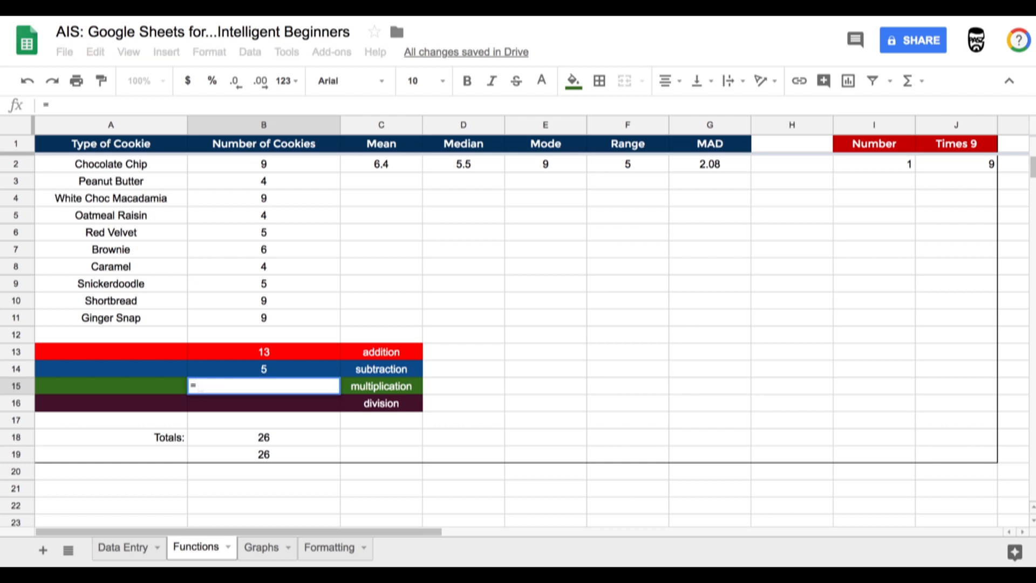
{"action": "left_click", "coordinate": [265, 171]}
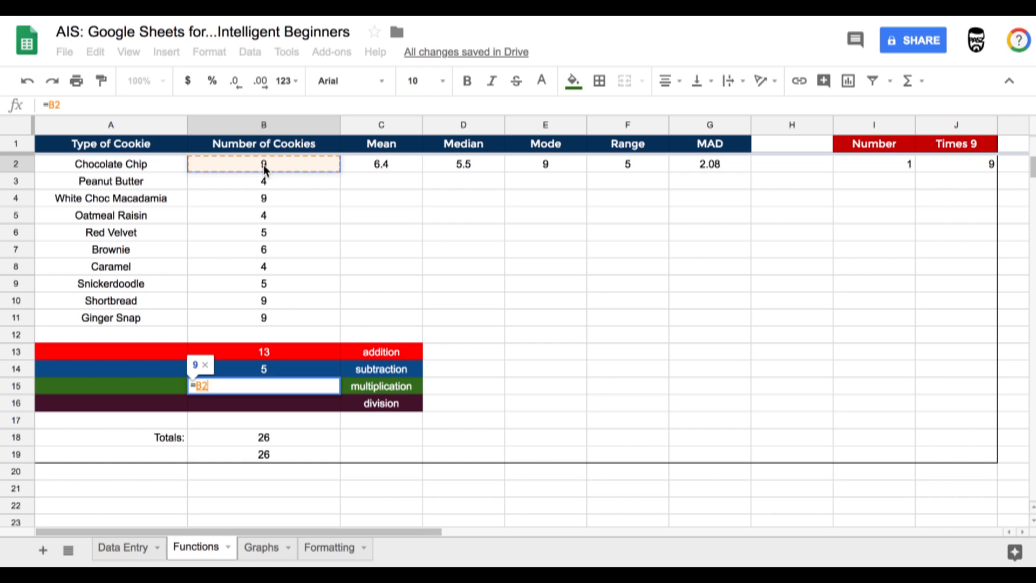
{"action": "type", "text": "*"}
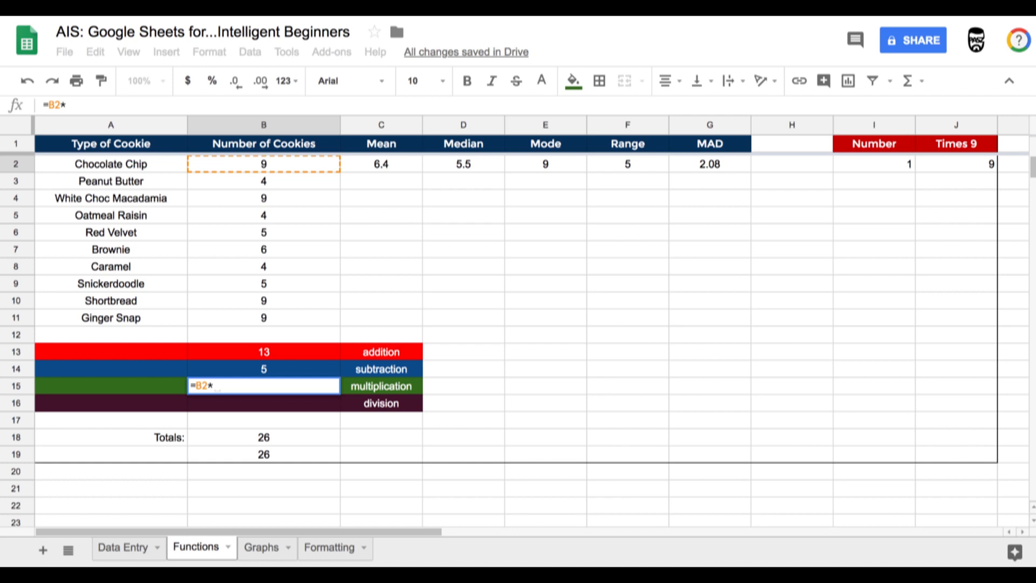
{"action": "left_click", "coordinate": [262, 185]}
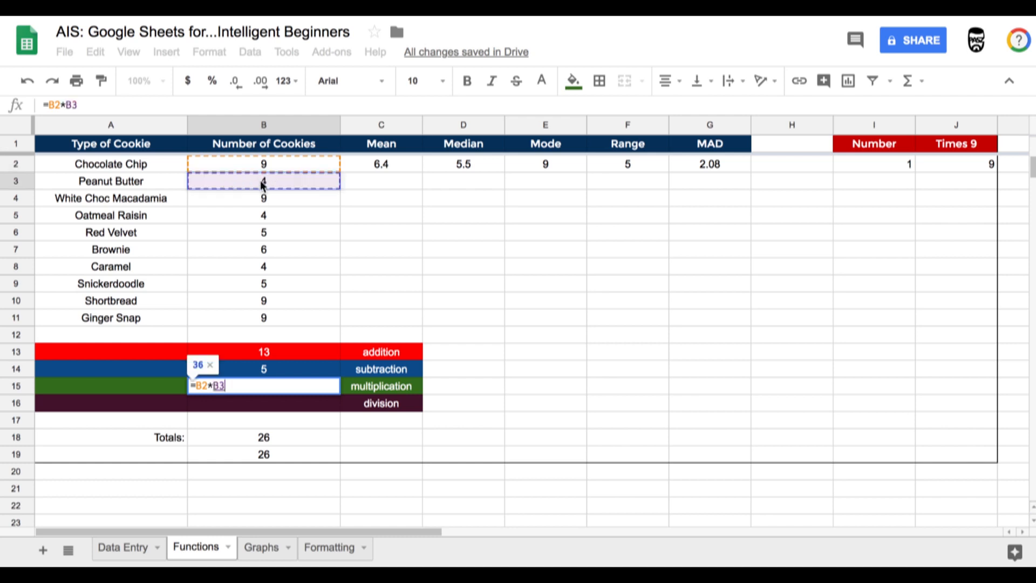
{"action": "key", "text": "Return"}
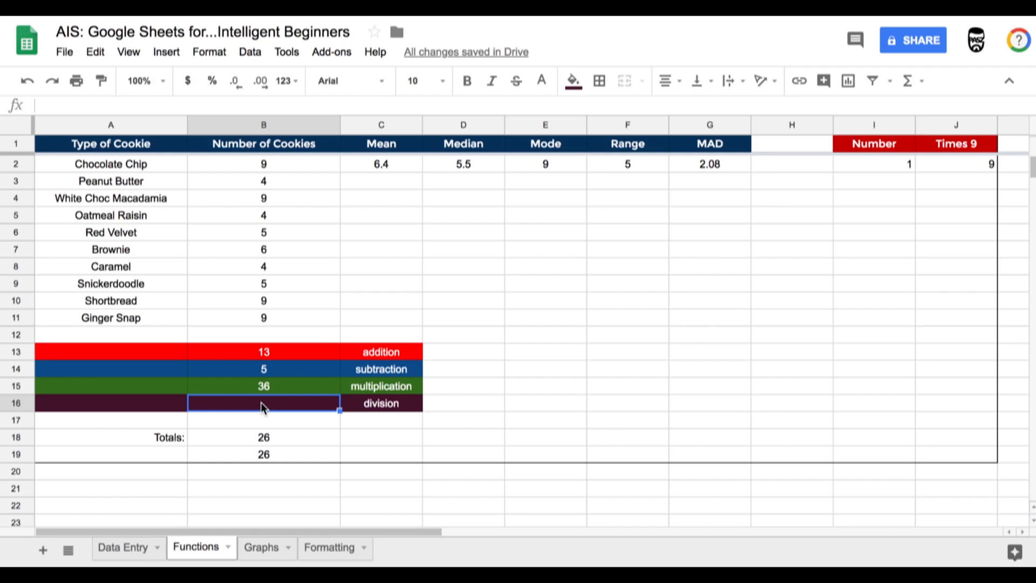
- Enter the formula =B2/B3 in B16 beside the division label by picking the cells
{"action": "type", "text": "="}
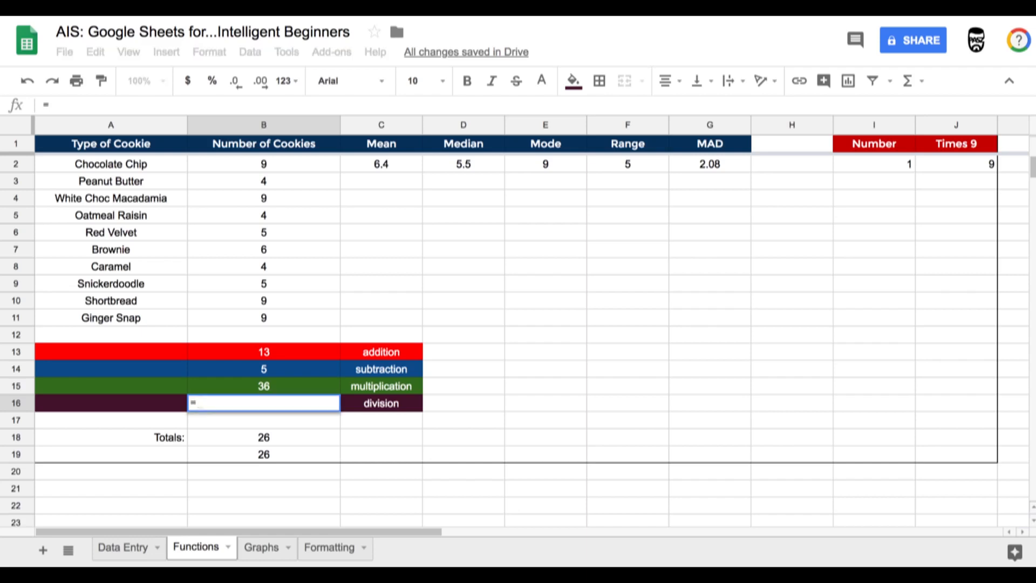
{"action": "left_click", "coordinate": [259, 167]}
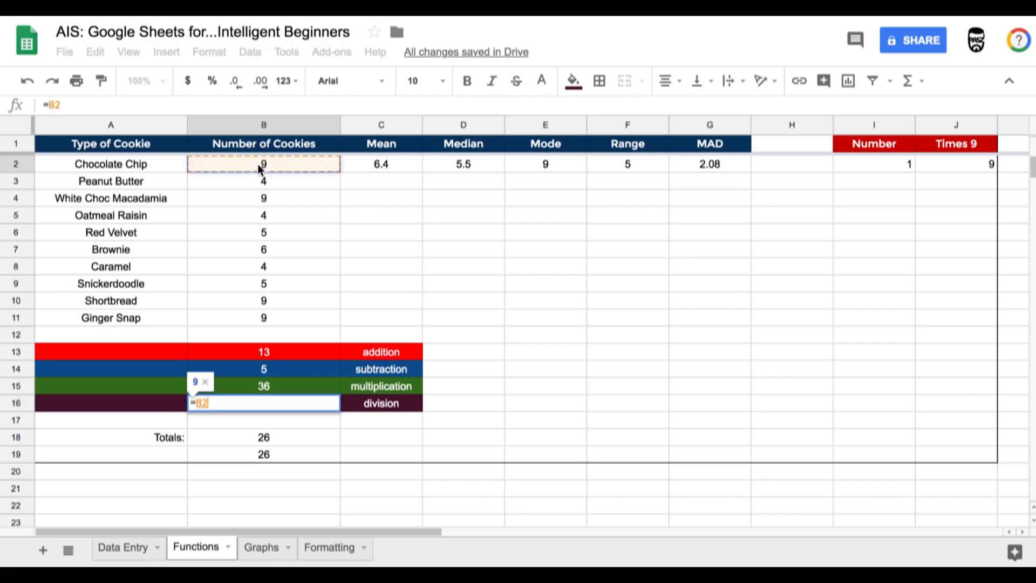
{"action": "type", "text": "/"}
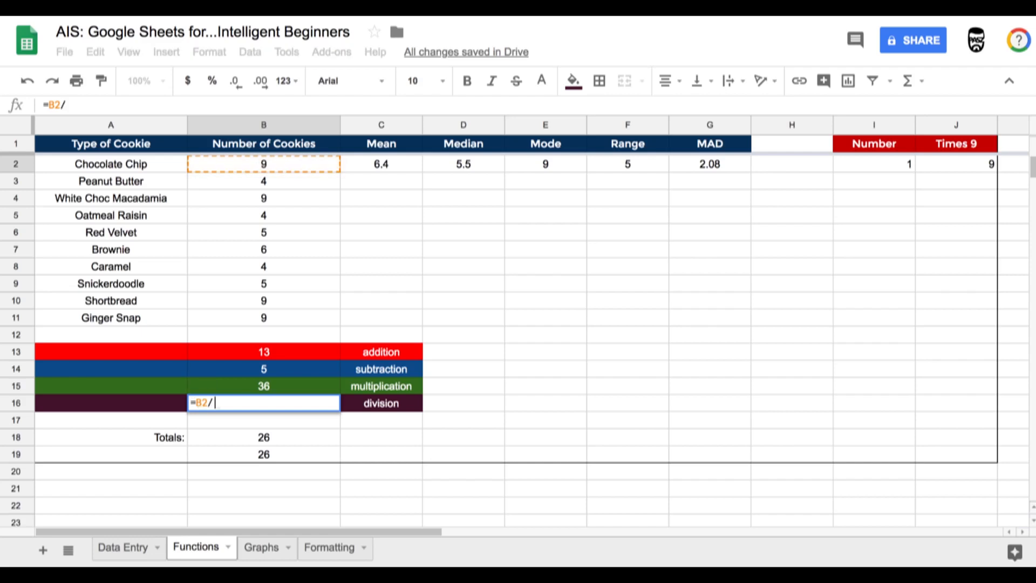
{"action": "left_click", "coordinate": [262, 186]}
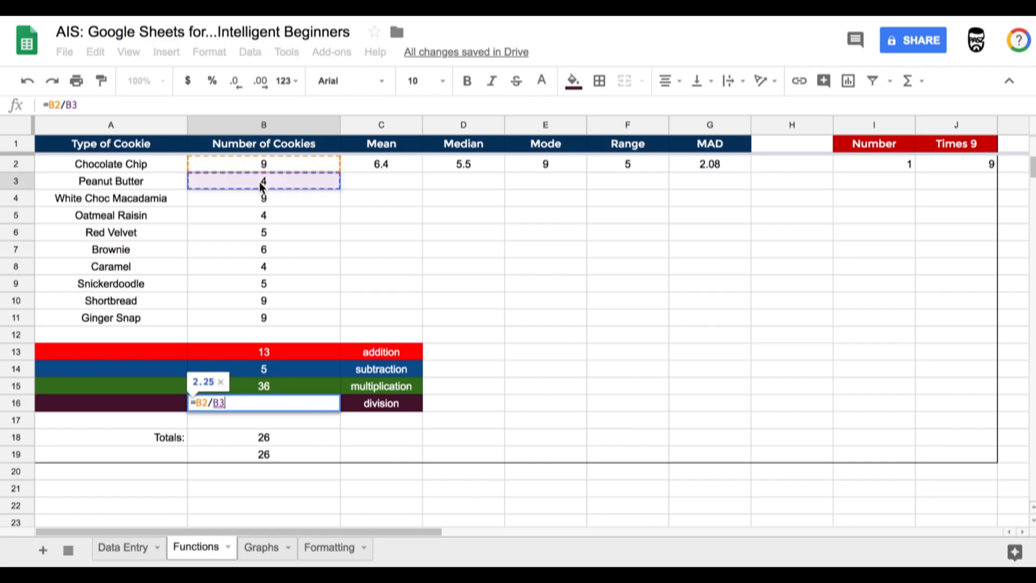
{"action": "key", "text": "Return"}
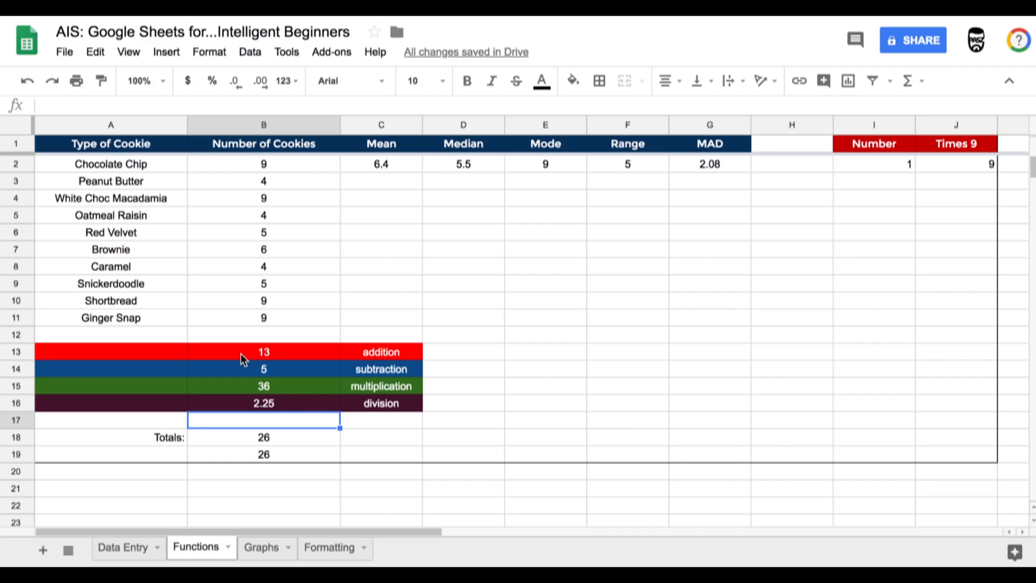
- Compare the formulas in the two totals cells B18 and B19
{"action": "left_click", "coordinate": [235, 440]}
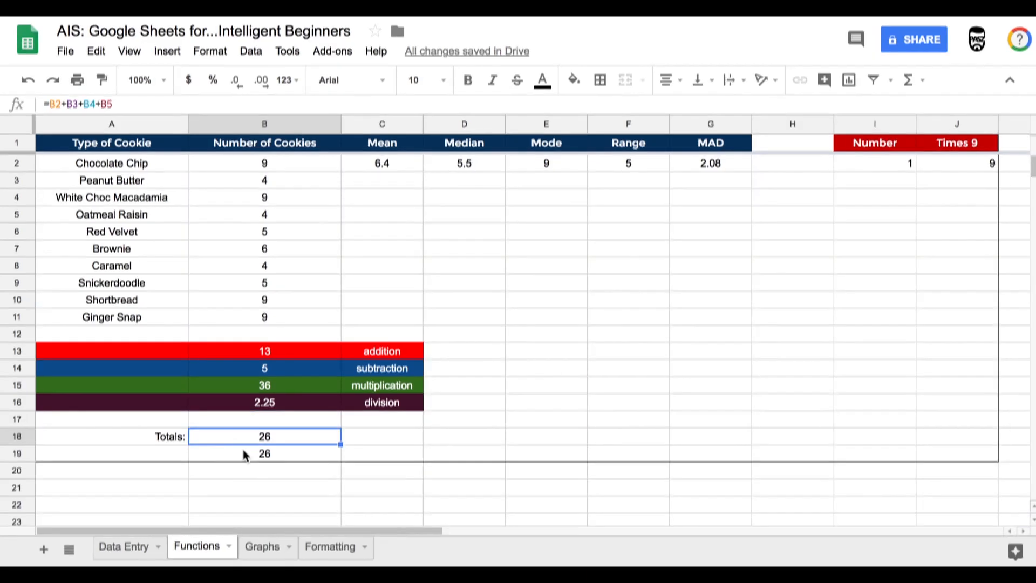
{"action": "left_click", "coordinate": [242, 454]}
{"action": "left_click", "coordinate": [240, 442]}
{"action": "left_click", "coordinate": [242, 453]}
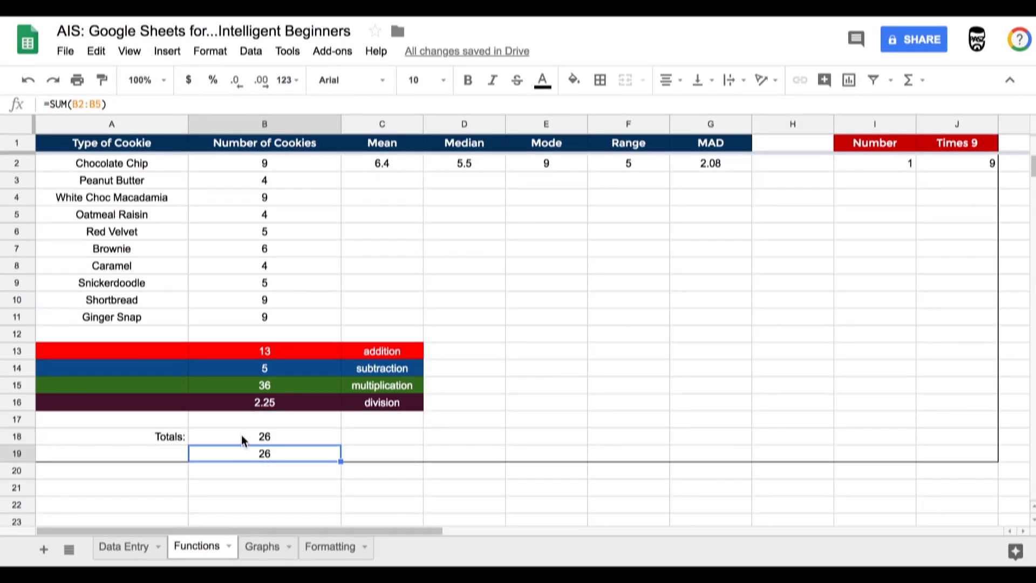
{"action": "left_click", "coordinate": [243, 438]}
{"action": "left_click", "coordinate": [241, 455]}
{"action": "left_click", "coordinate": [250, 439]}
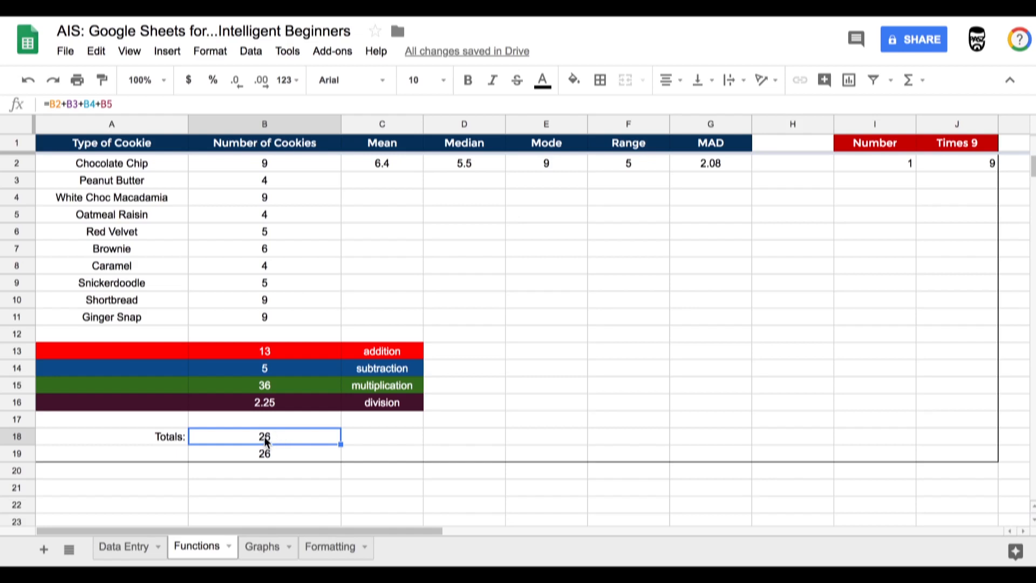
- Extend the B18 totals formula to also add B6 through B11 by picking each cell in turn
{"action": "double_click", "coordinate": [264, 436]}
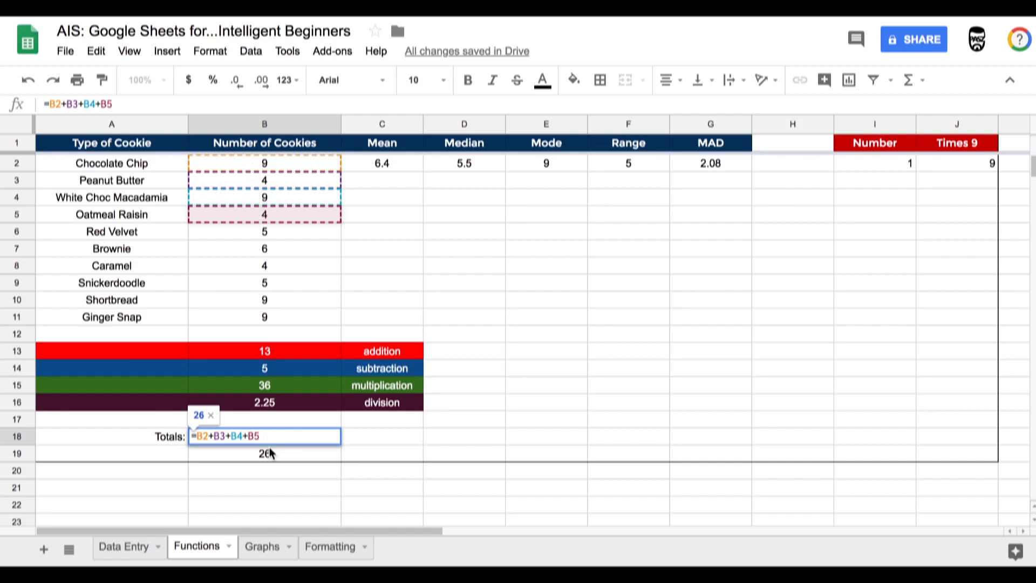
{"action": "type", "text": "+"}
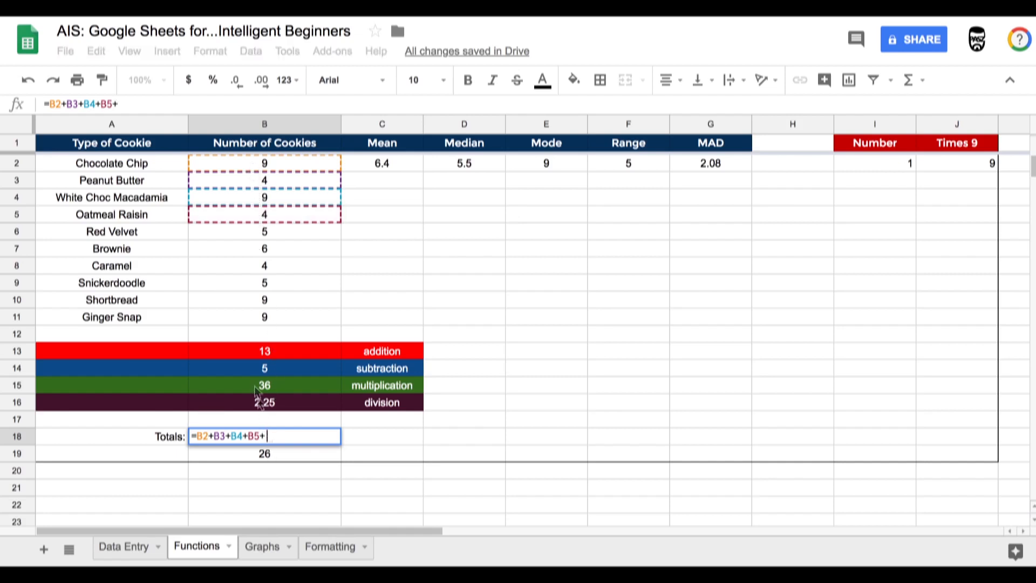
{"action": "left_click", "coordinate": [244, 234]}
{"action": "type", "text": "+"}
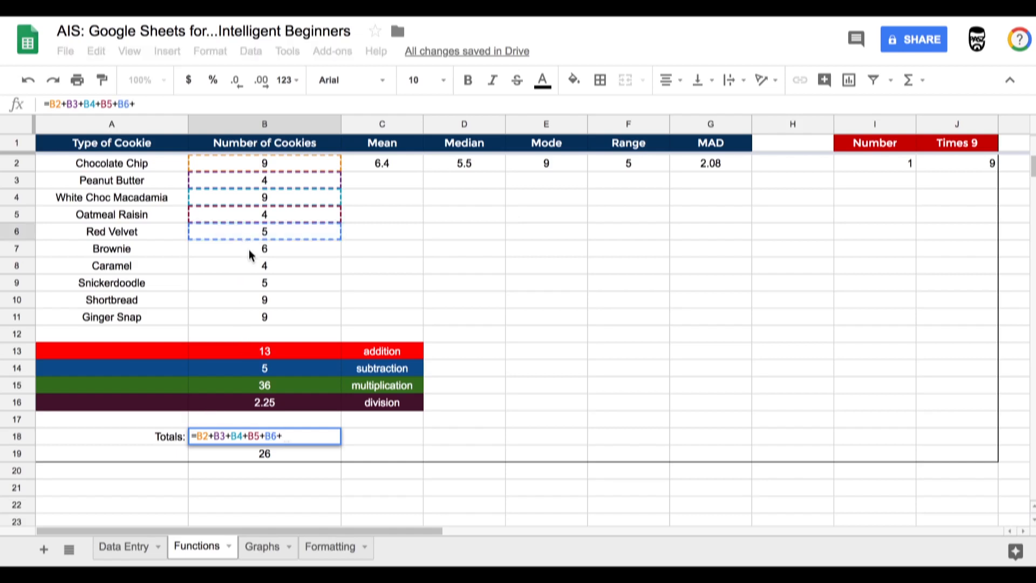
{"action": "left_click", "coordinate": [250, 253]}
{"action": "type", "text": "+"}
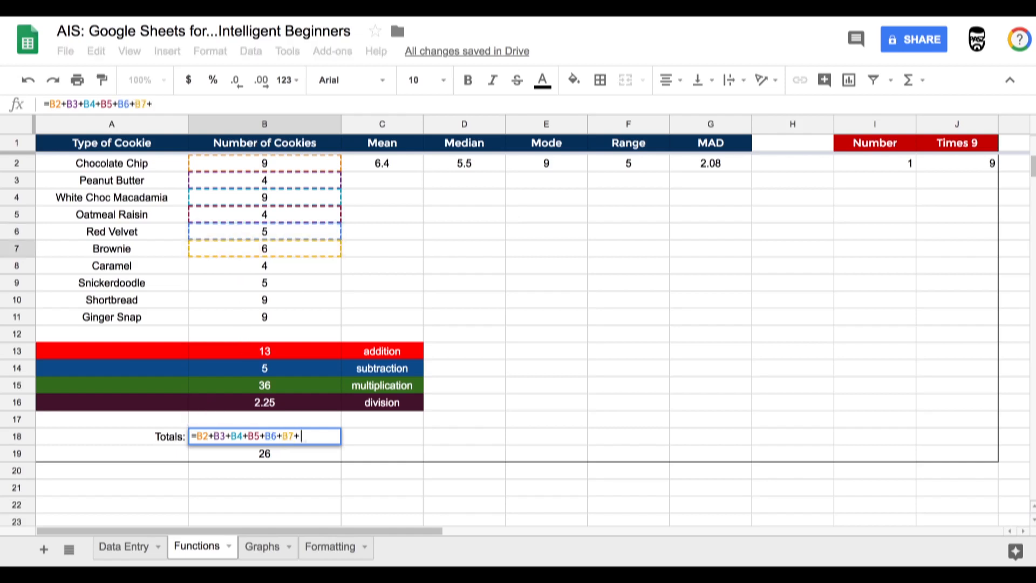
{"action": "left_click", "coordinate": [251, 270]}
{"action": "type", "text": "+"}
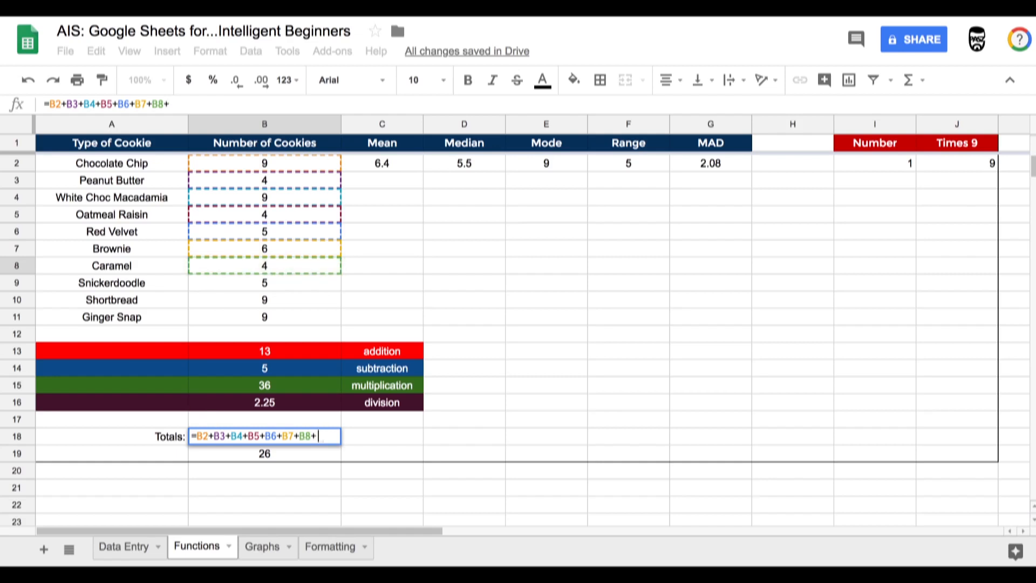
{"action": "left_click", "coordinate": [256, 284]}
{"action": "type", "text": "+"}
{"action": "left_click", "coordinate": [259, 300]}
{"action": "type", "text": "+"}
{"action": "left_click", "coordinate": [258, 319]}
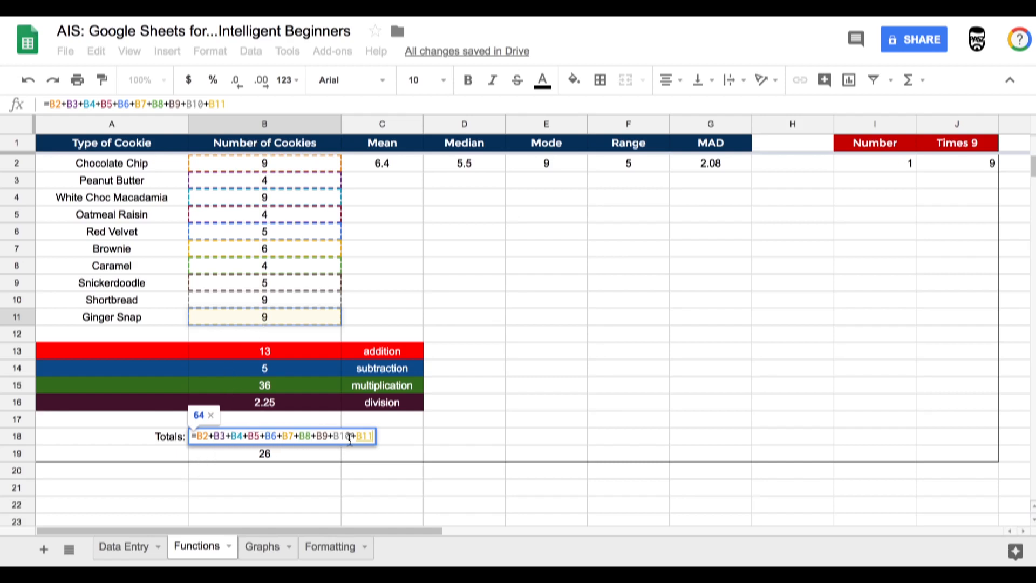
{"action": "key", "text": "Return"}
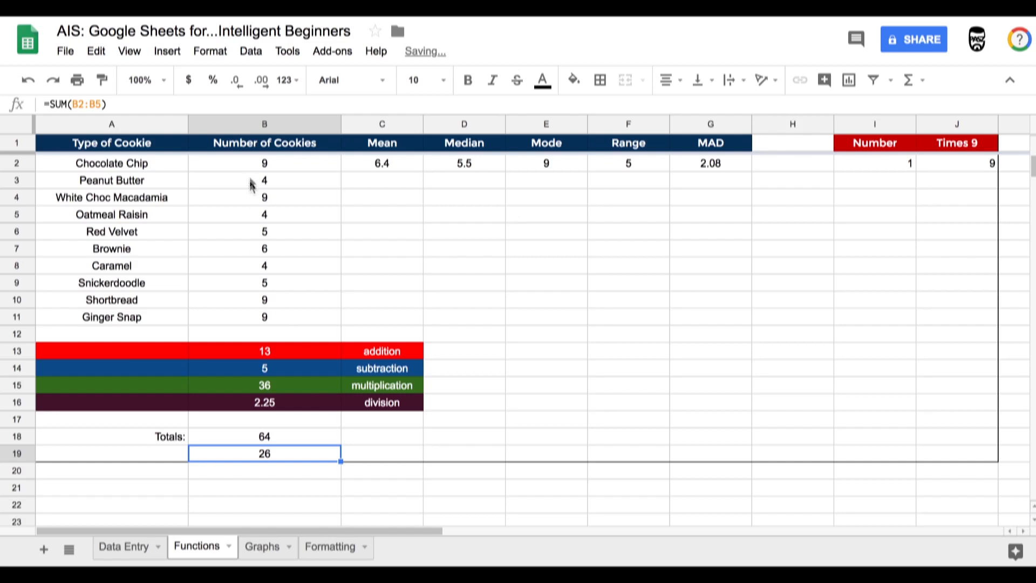
- Change the SUM range in the B19 totals cell to B2:B11
{"action": "left_click_drag", "start_coordinate": [262, 164], "coordinate": [265, 326]}
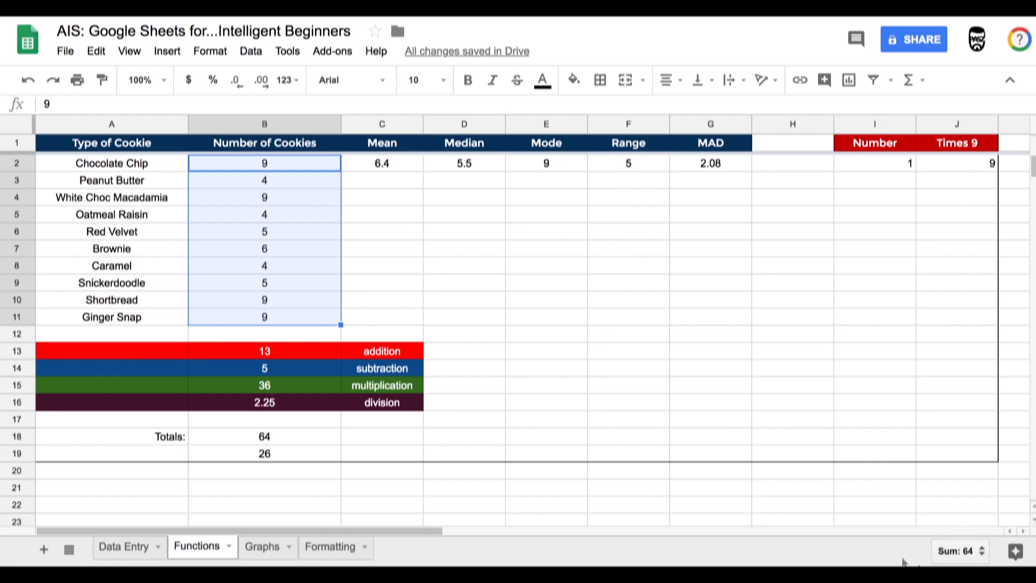
{"action": "left_click", "coordinate": [259, 440]}
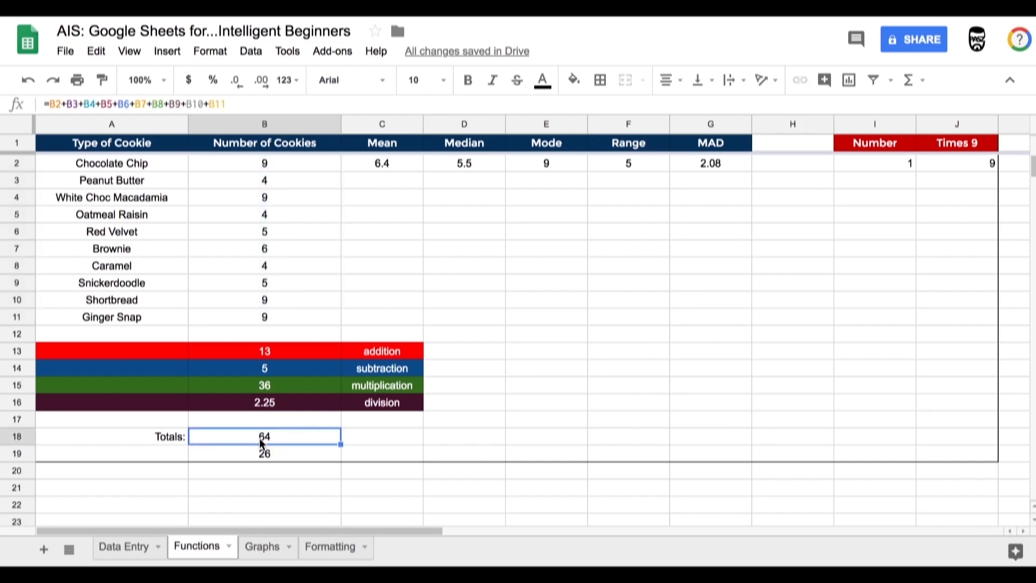
{"action": "double_click", "coordinate": [259, 440]}
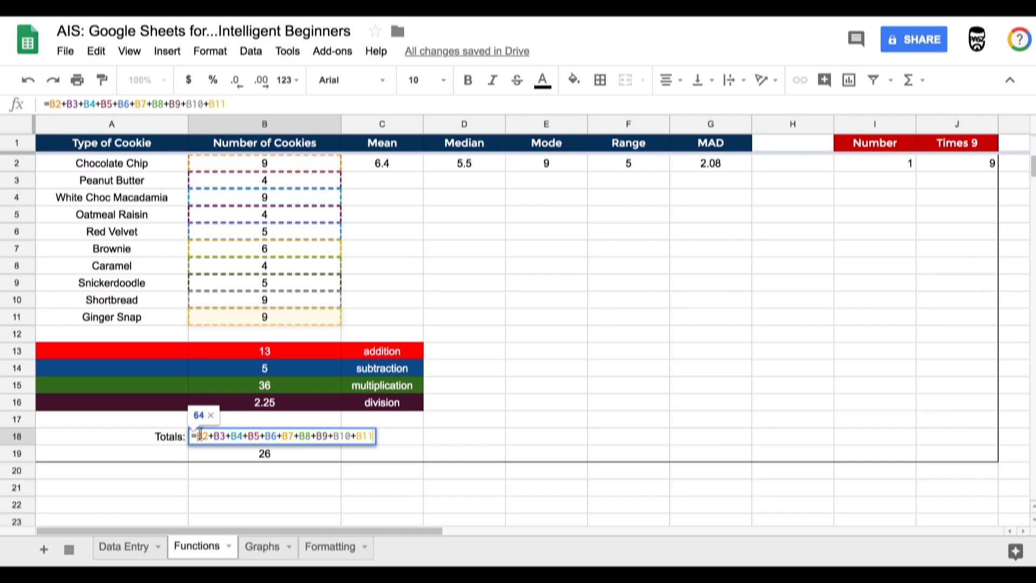
{"action": "double_click", "coordinate": [200, 452]}
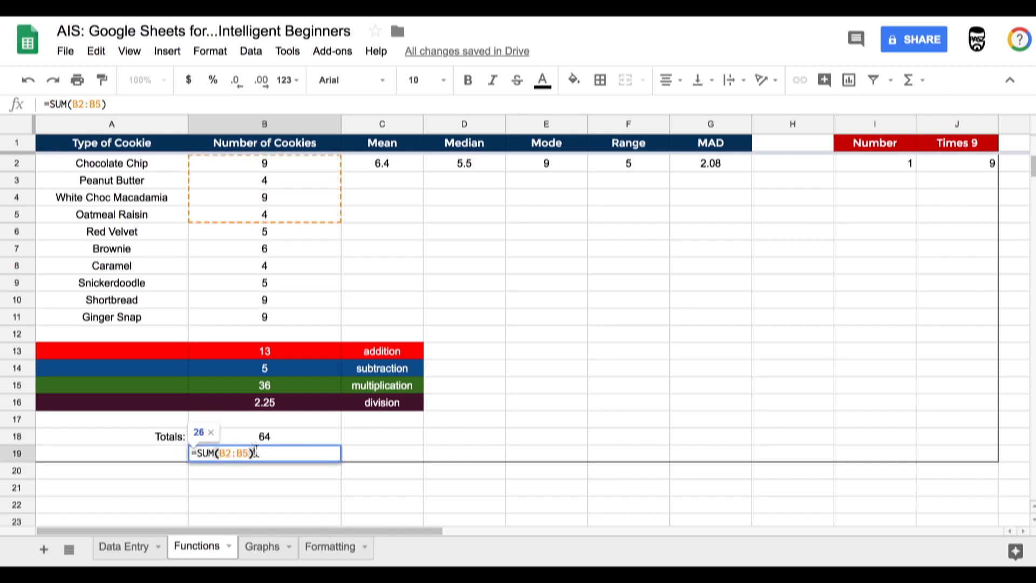
{"action": "left_click", "coordinate": [250, 163]}
{"action": "left_click", "coordinate": [257, 456]}
{"action": "double_click", "coordinate": [257, 456]}
{"action": "left_click_drag", "start_coordinate": [245, 171], "coordinate": [254, 319]}
{"action": "double_click", "coordinate": [265, 457]}
{"action": "left_click_drag", "start_coordinate": [249, 453], "coordinate": [218, 453]}
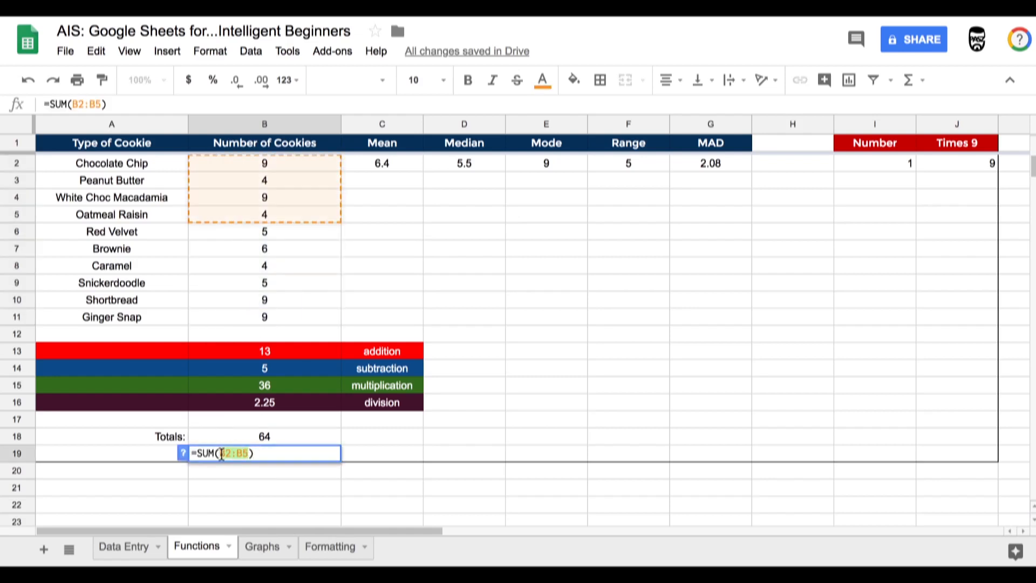
{"action": "key", "text": "BackSpace"}
{"action": "left_click_drag", "start_coordinate": [253, 165], "coordinate": [260, 317]}
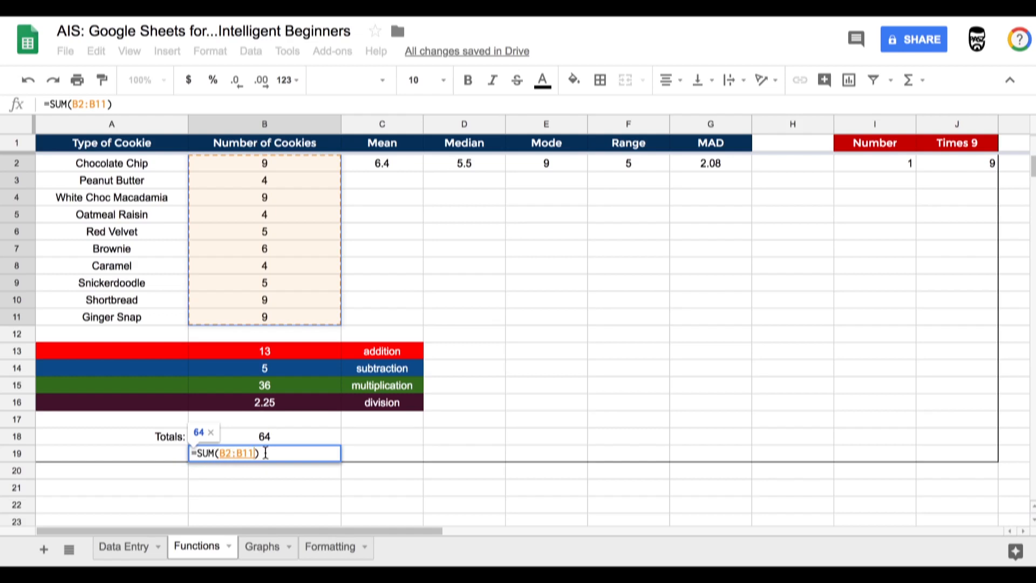
{"action": "key", "text": "Return"}
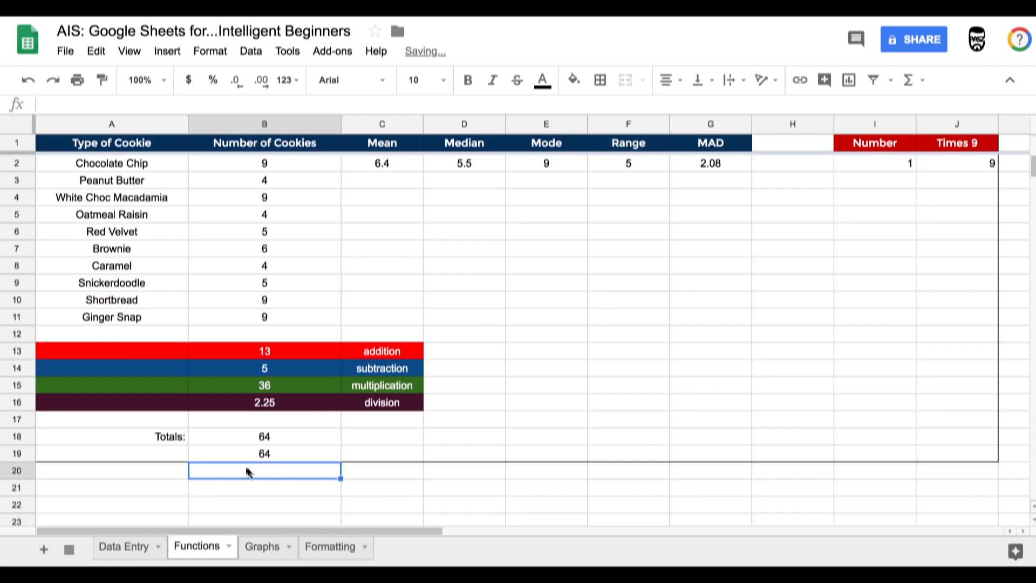
- Compare the formulas in B18 and B19 and check the cells used by the addition formula
{"action": "left_click", "coordinate": [259, 439]}
{"action": "double_click", "coordinate": [259, 438]}
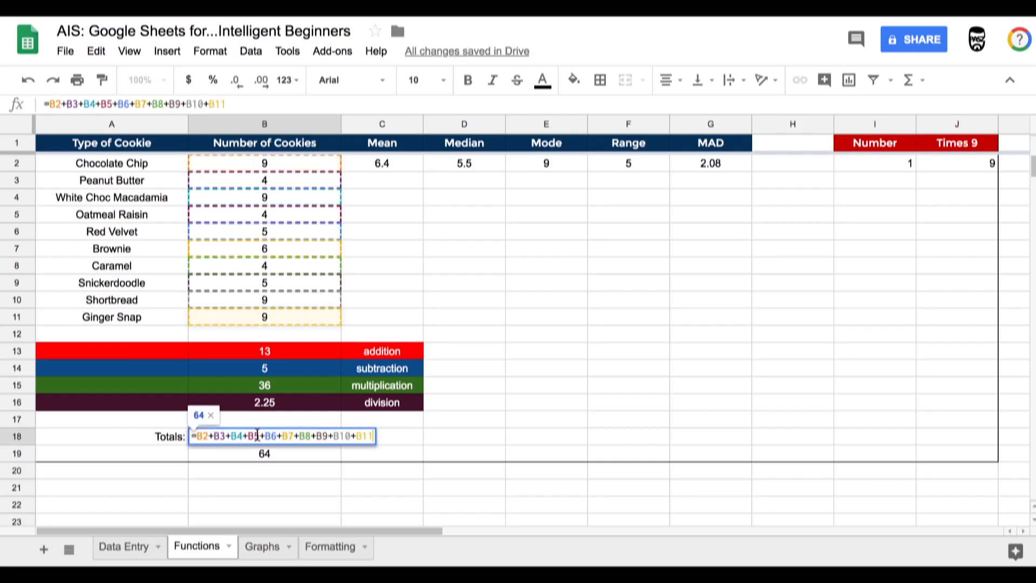
{"action": "key", "text": "Return"}
{"action": "double_click", "coordinate": [259, 458]}
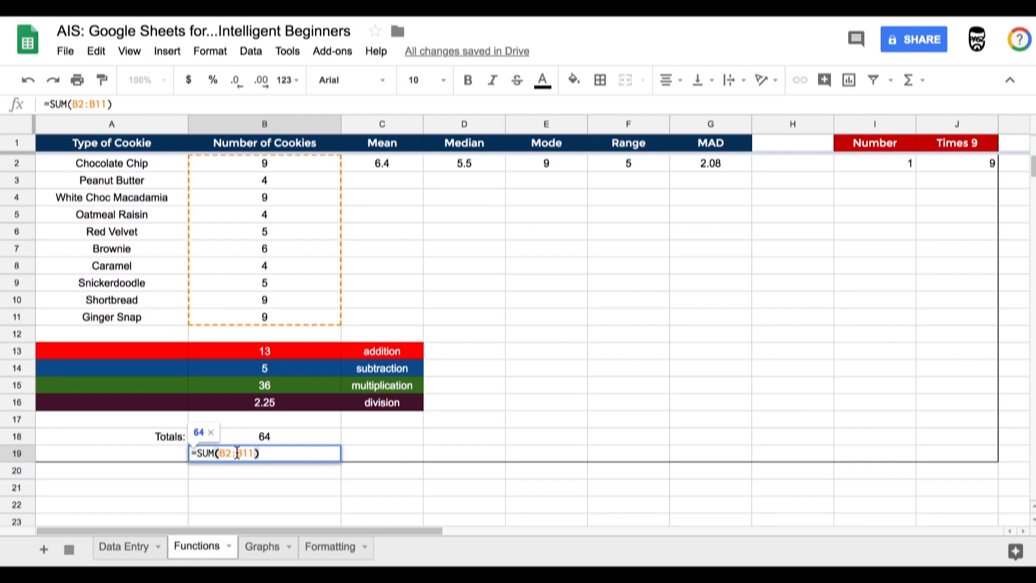
{"action": "left_click", "coordinate": [374, 329]}
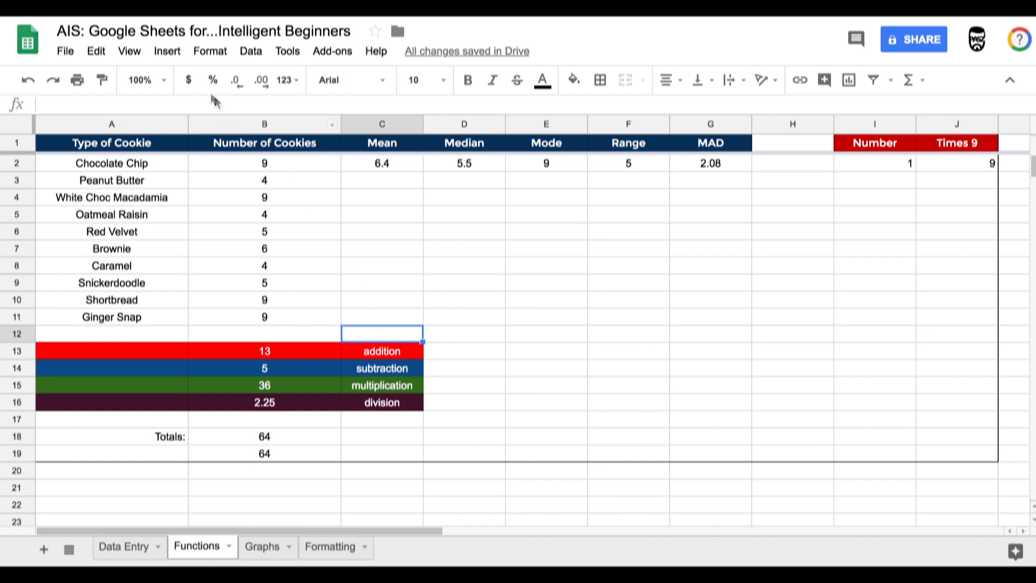
{"action": "left_click", "coordinate": [265, 179]}
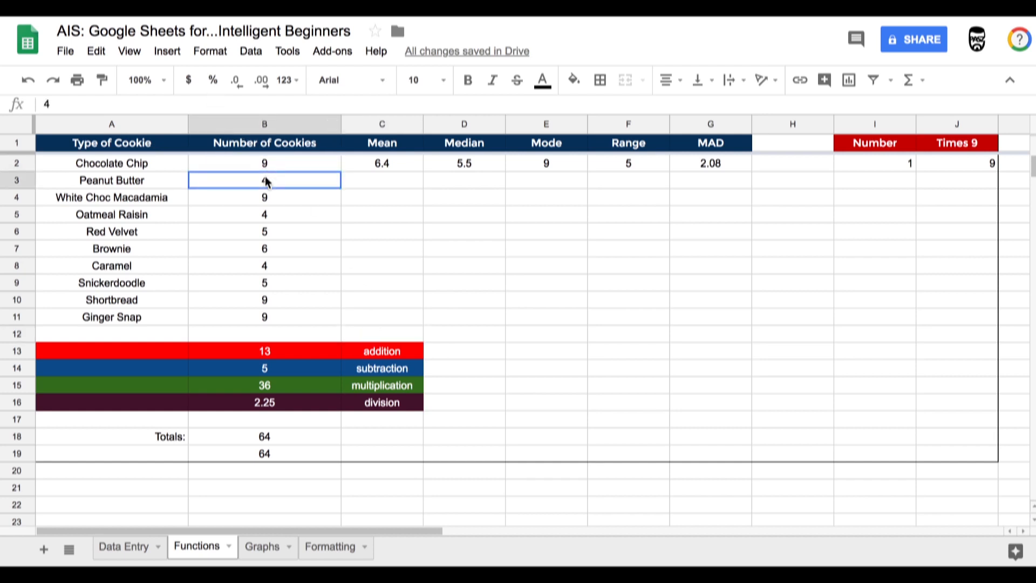
{"action": "left_click", "coordinate": [263, 352]}
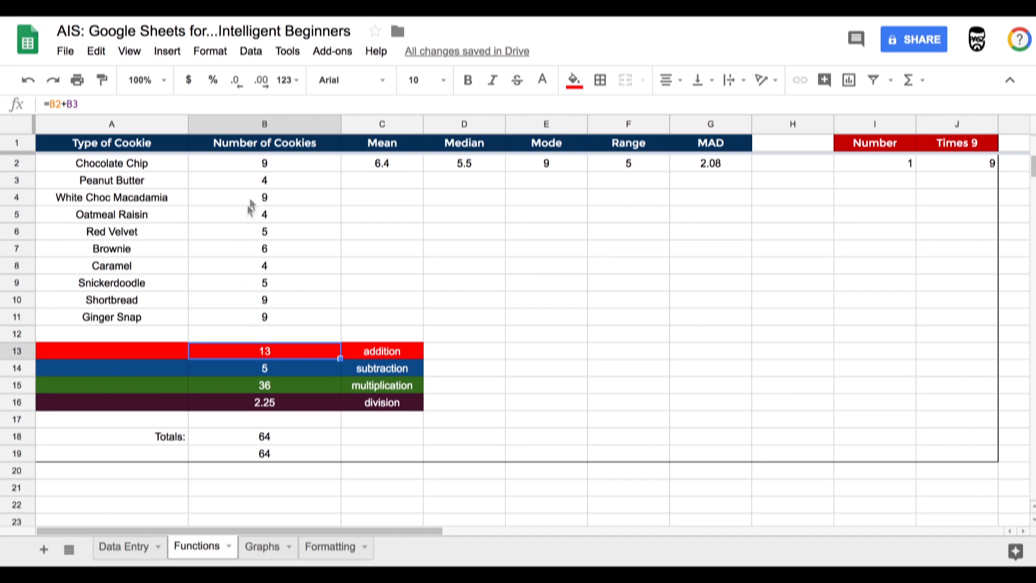
{"action": "left_click", "coordinate": [264, 164]}
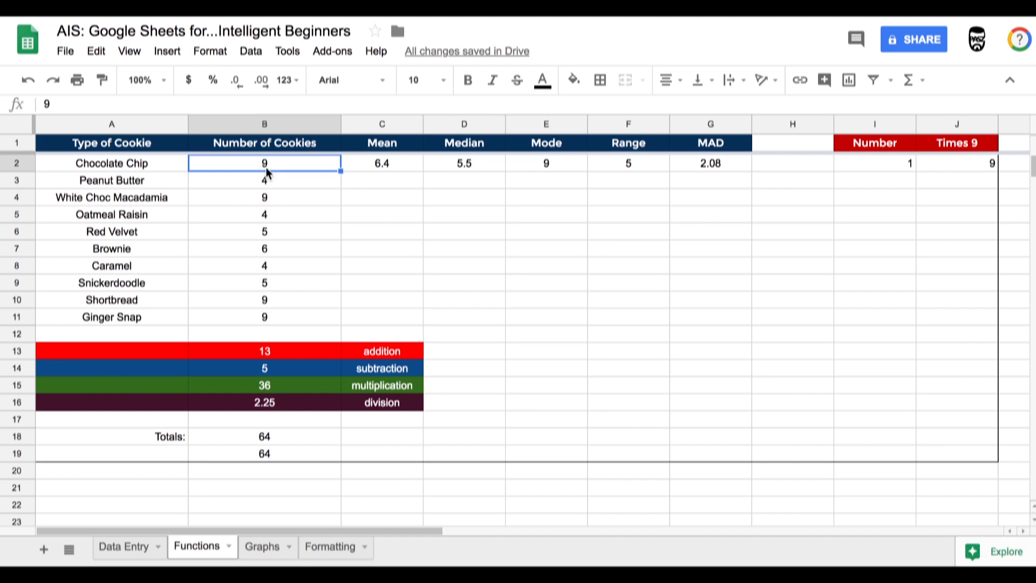
{"action": "double_click", "coordinate": [266, 166]}
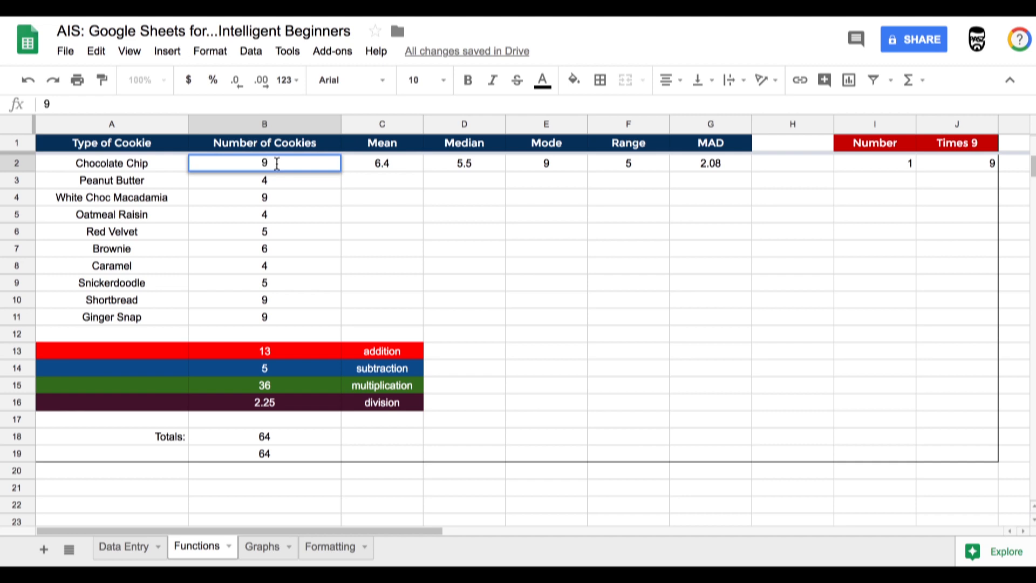
- Change the Chocolate Chip count in B2 to 18 and then to 180
{"action": "double_click", "coordinate": [260, 165]}
{"action": "type", "text": "18"}
{"action": "key", "text": "Return"}
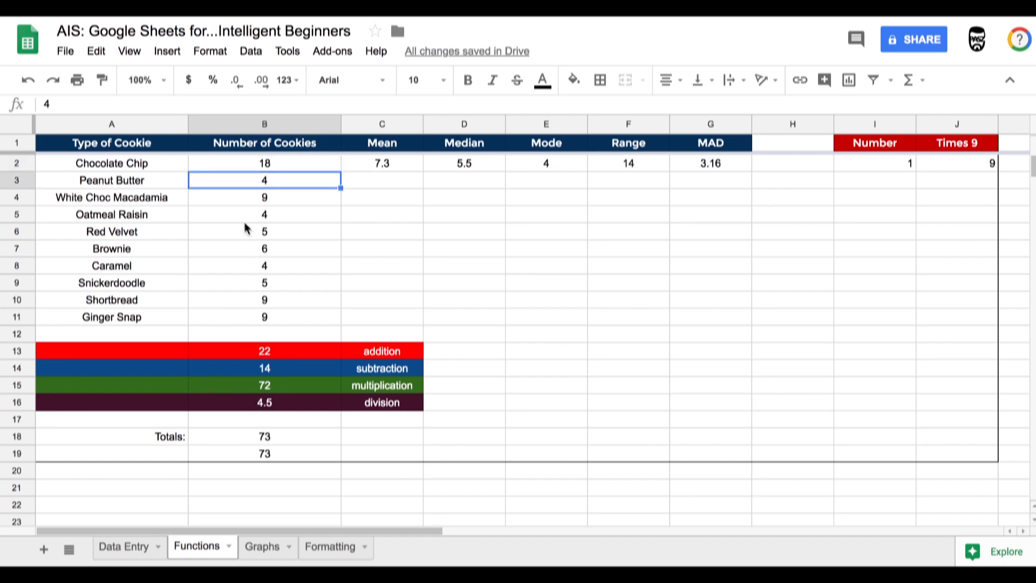
{"action": "double_click", "coordinate": [268, 164]}
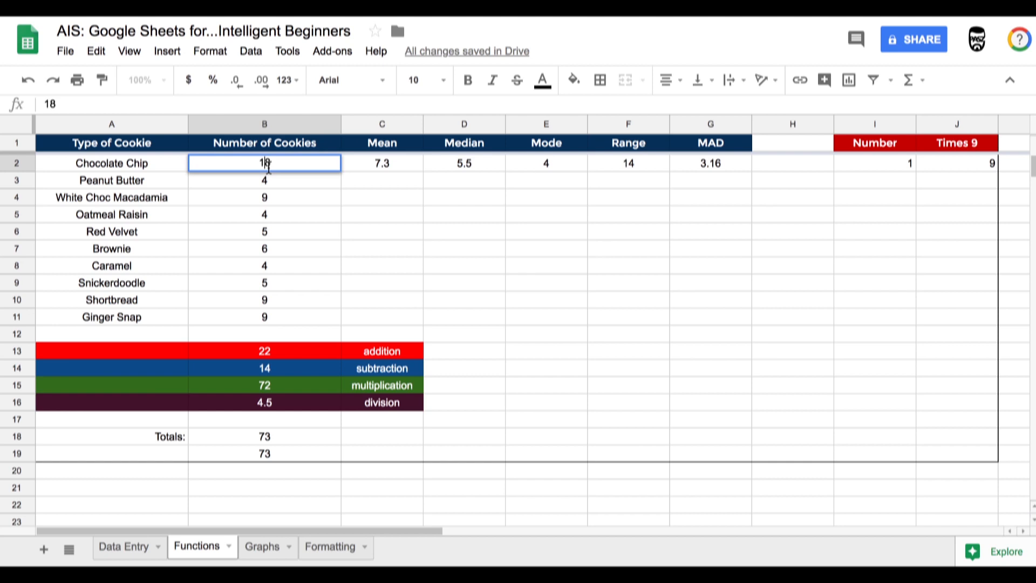
{"action": "type", "text": "0"}
{"action": "key", "text": "Return"}
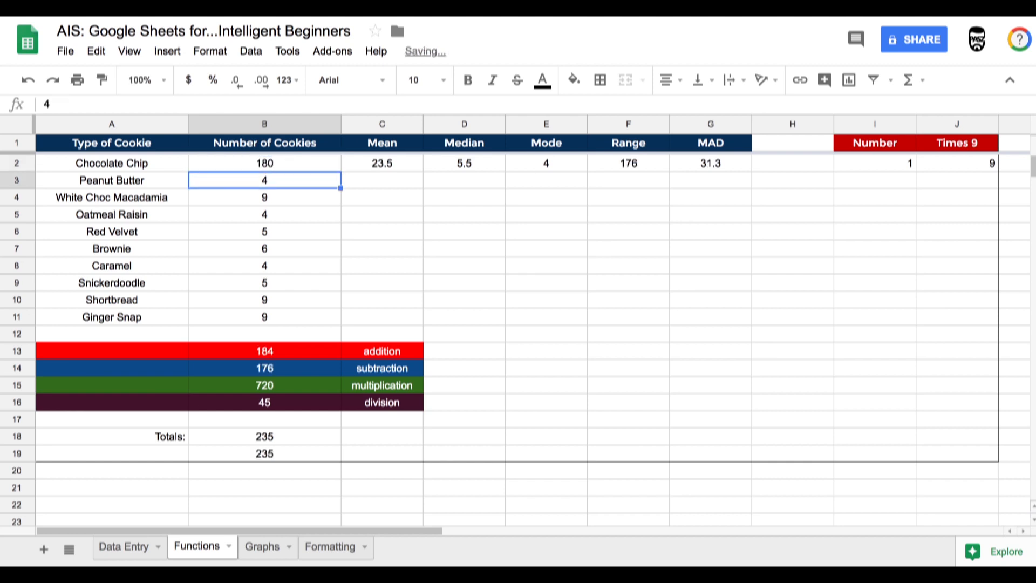
- Inspect the subtraction formula and the Mean, Median and Mode formulas in row 2
{"action": "left_click", "coordinate": [265, 368]}
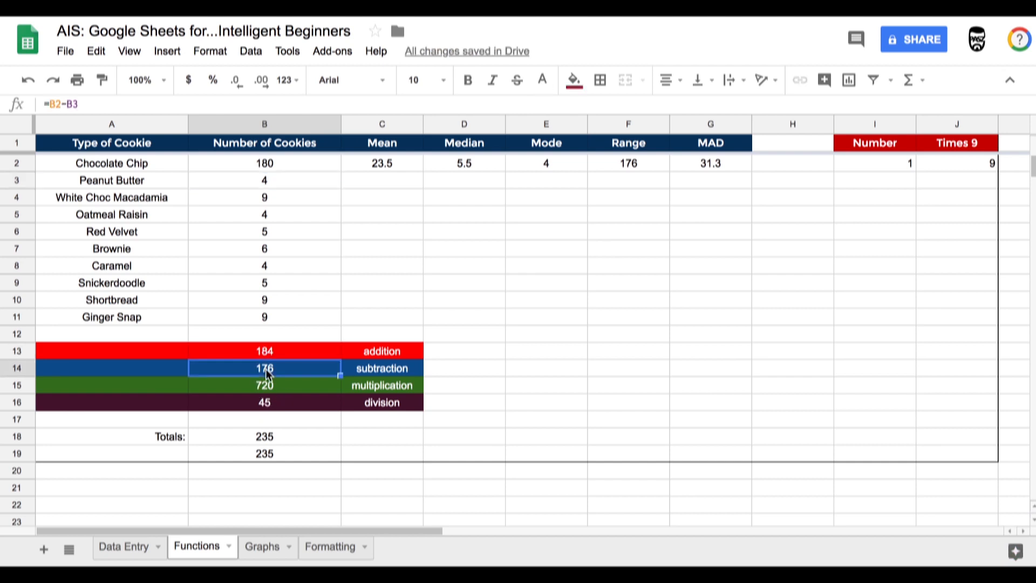
{"action": "left_click", "coordinate": [266, 164]}
{"action": "left_click", "coordinate": [266, 182]}
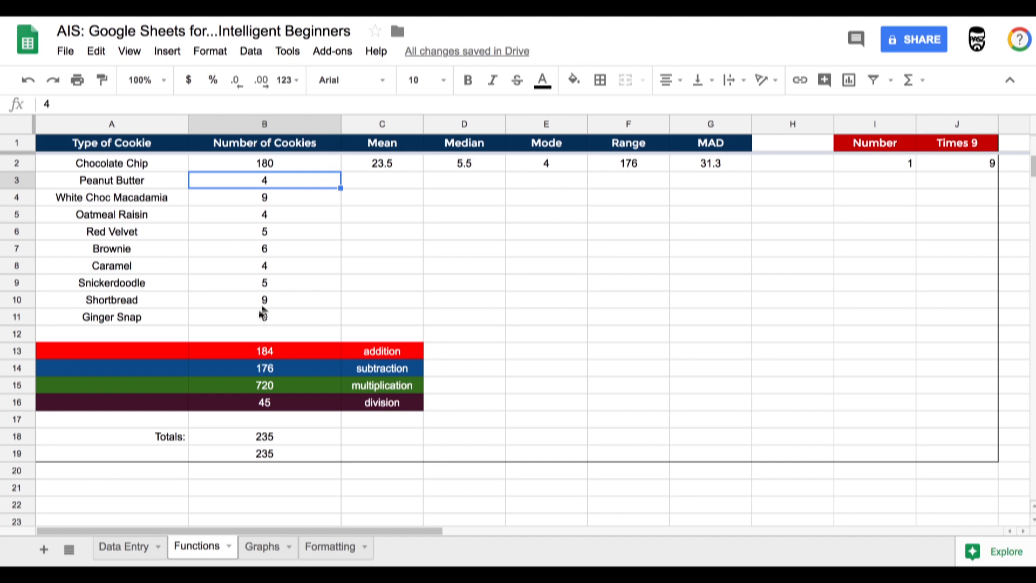
{"action": "left_click", "coordinate": [369, 131]}
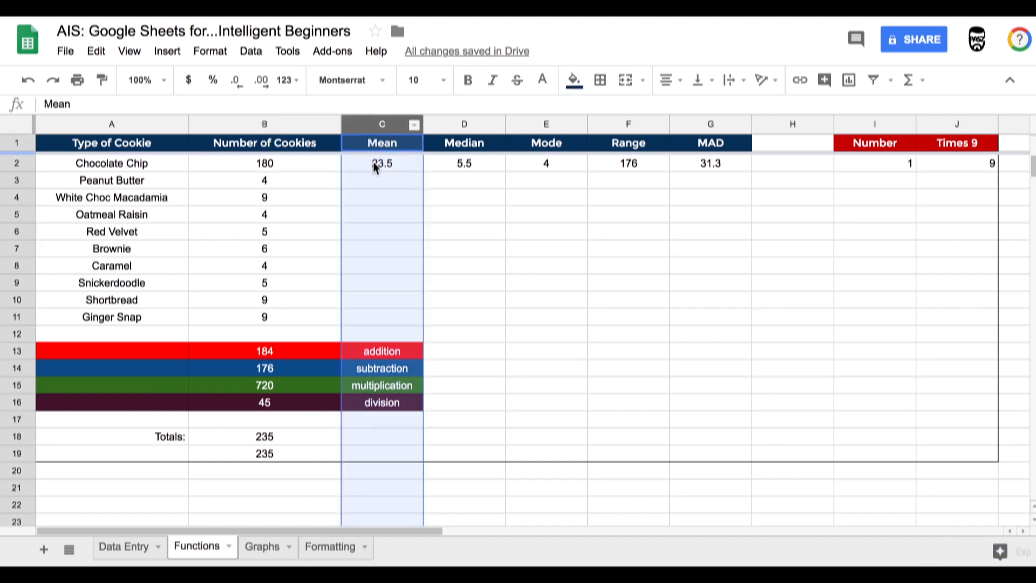
{"action": "left_click", "coordinate": [374, 165]}
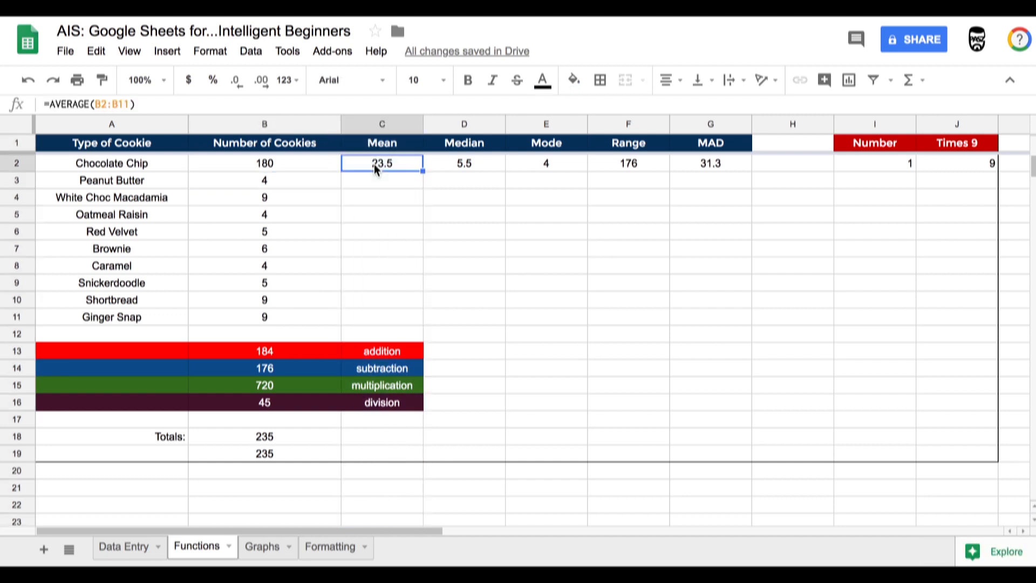
{"action": "double_click", "coordinate": [374, 164]}
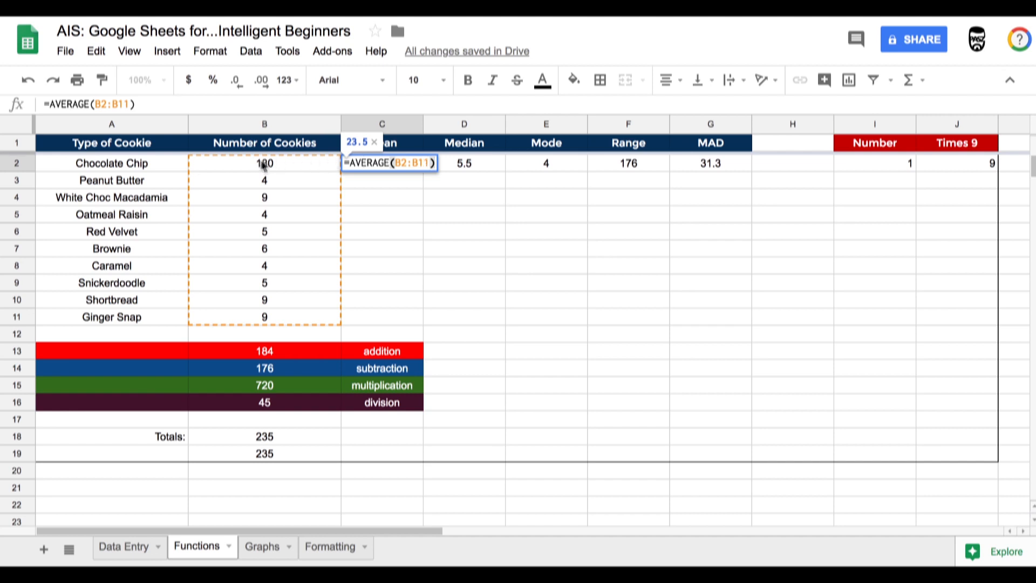
{"action": "left_click", "coordinate": [367, 164]}
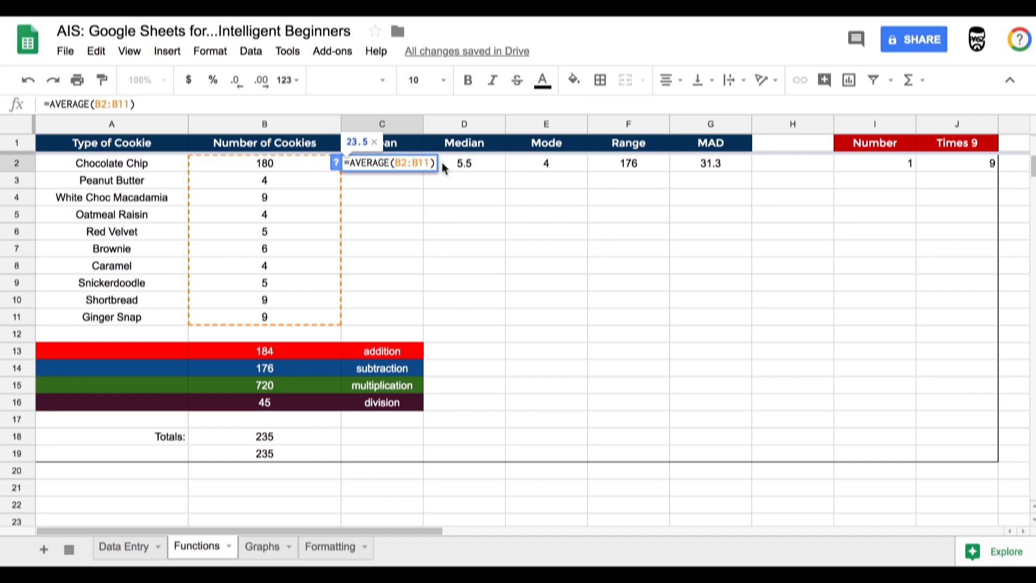
{"action": "left_click", "coordinate": [461, 166]}
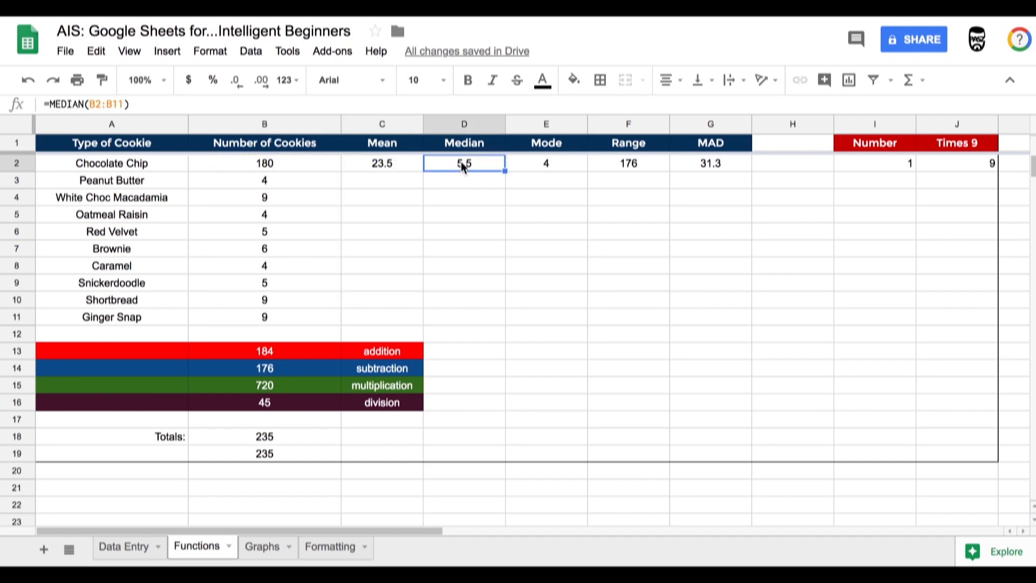
{"action": "double_click", "coordinate": [463, 166]}
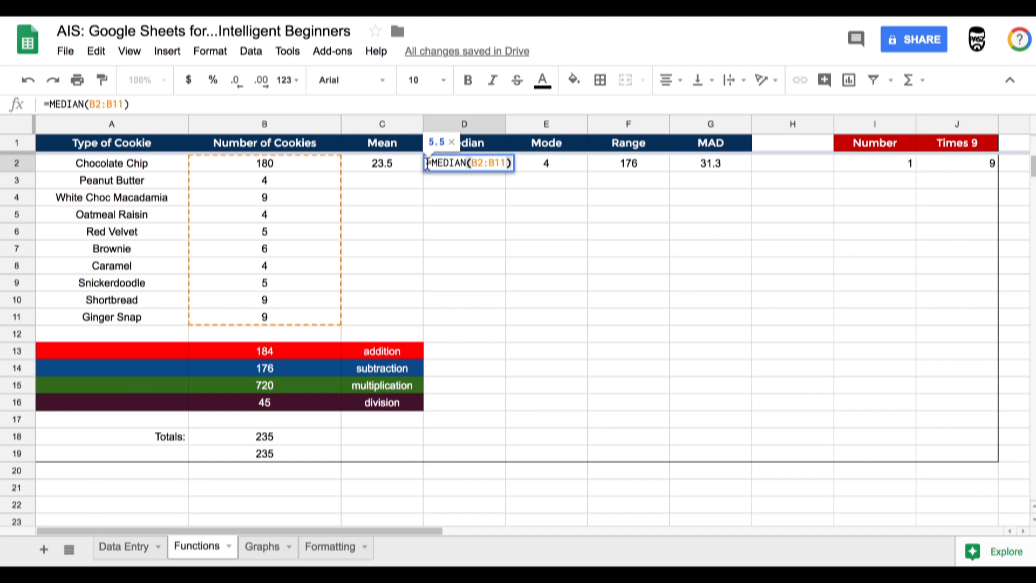
{"action": "key", "text": "Return"}
{"action": "left_click", "coordinate": [465, 163]}
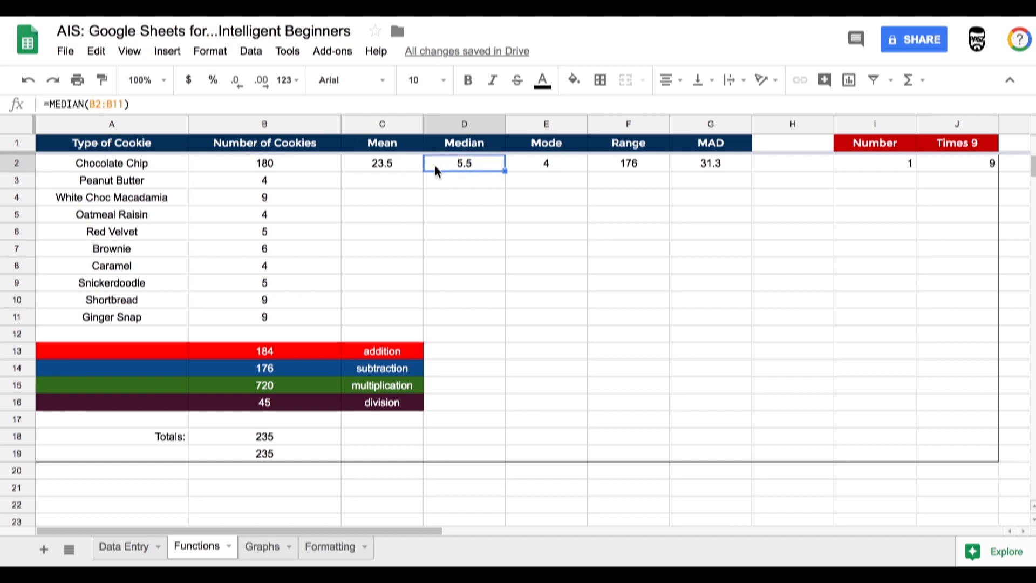
{"action": "left_click", "coordinate": [536, 167]}
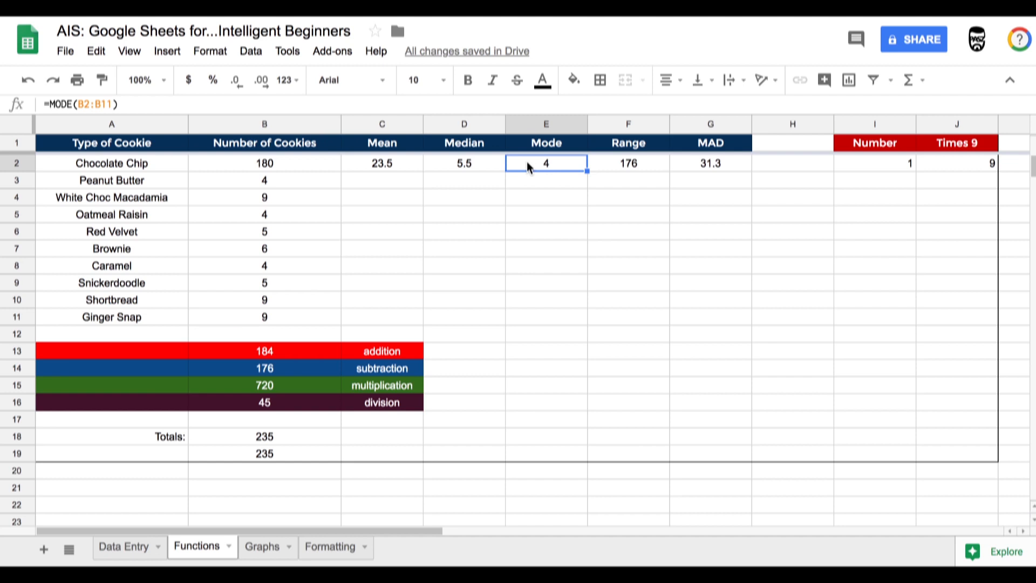
{"action": "double_click", "coordinate": [527, 161]}
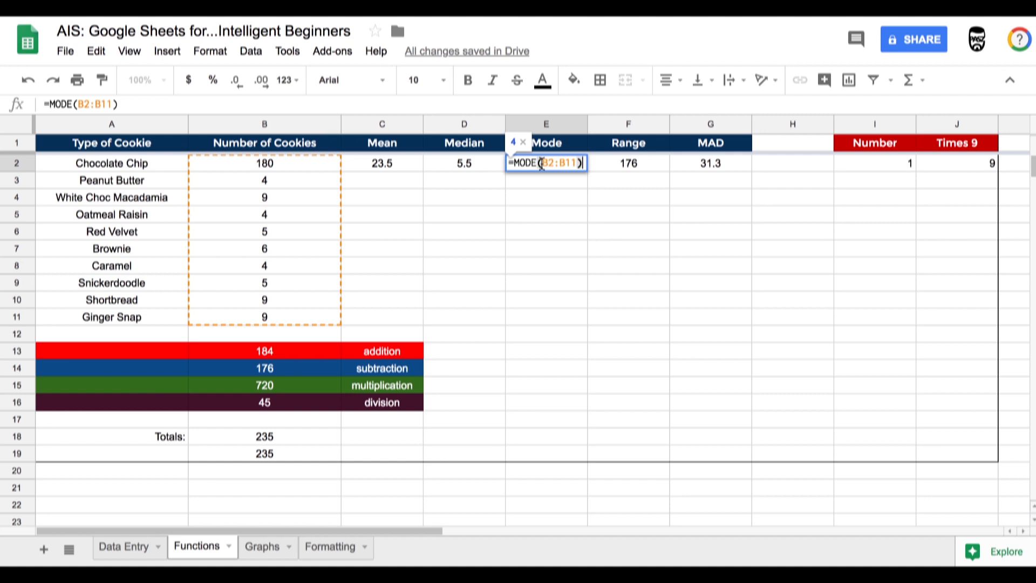
- Inspect the Range, MAD and Times 9 formulas in row 2
{"action": "left_click", "coordinate": [601, 160]}
{"action": "double_click", "coordinate": [601, 161]}
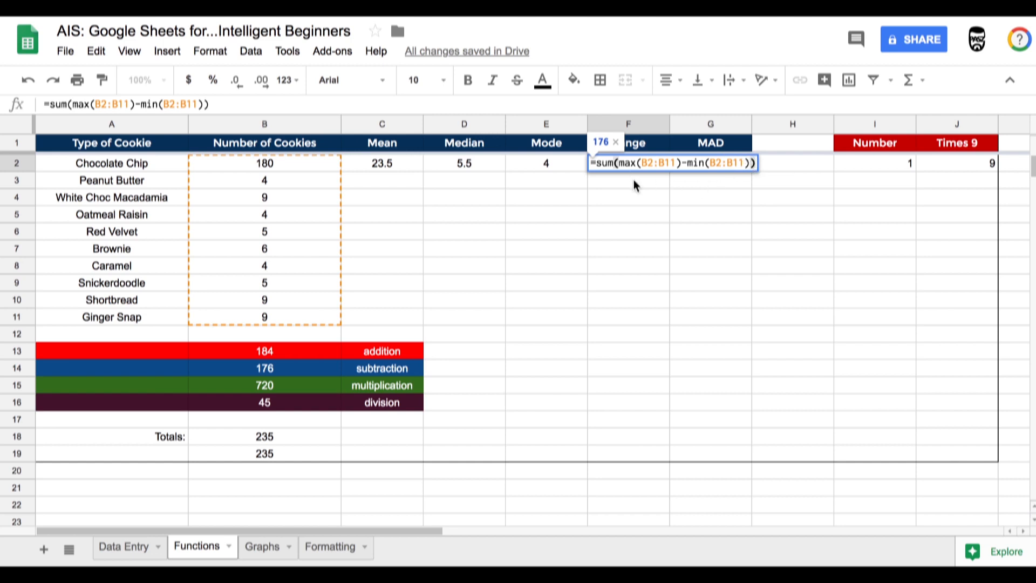
{"action": "key", "text": "Return"}
{"action": "left_click", "coordinate": [622, 168]}
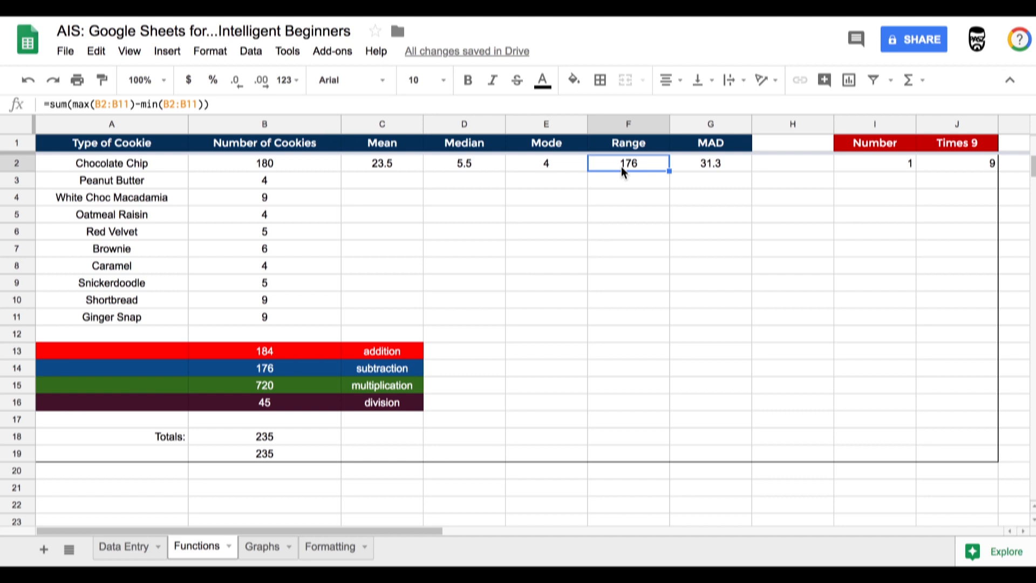
{"action": "double_click", "coordinate": [616, 164]}
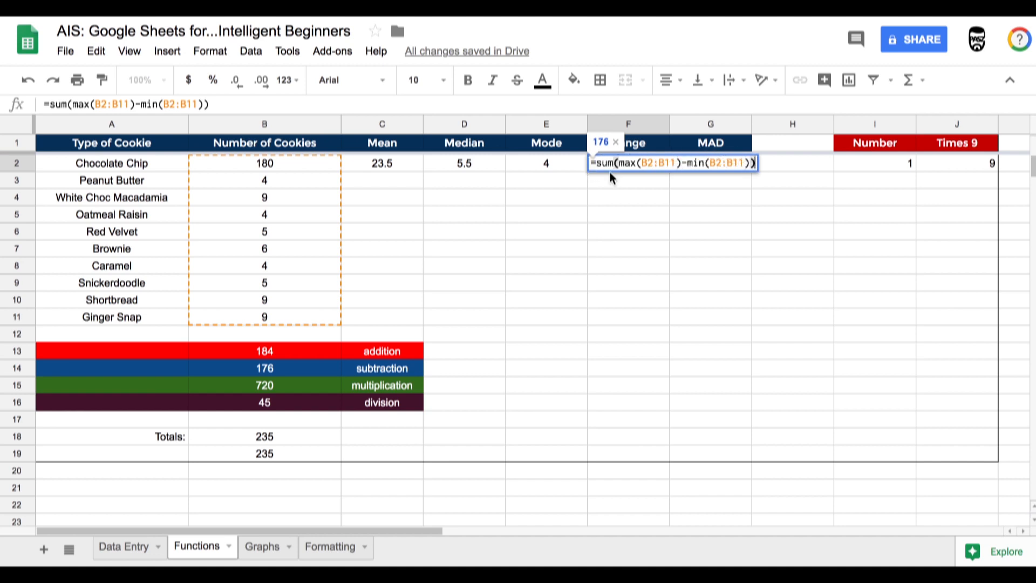
{"action": "key", "text": "Return"}
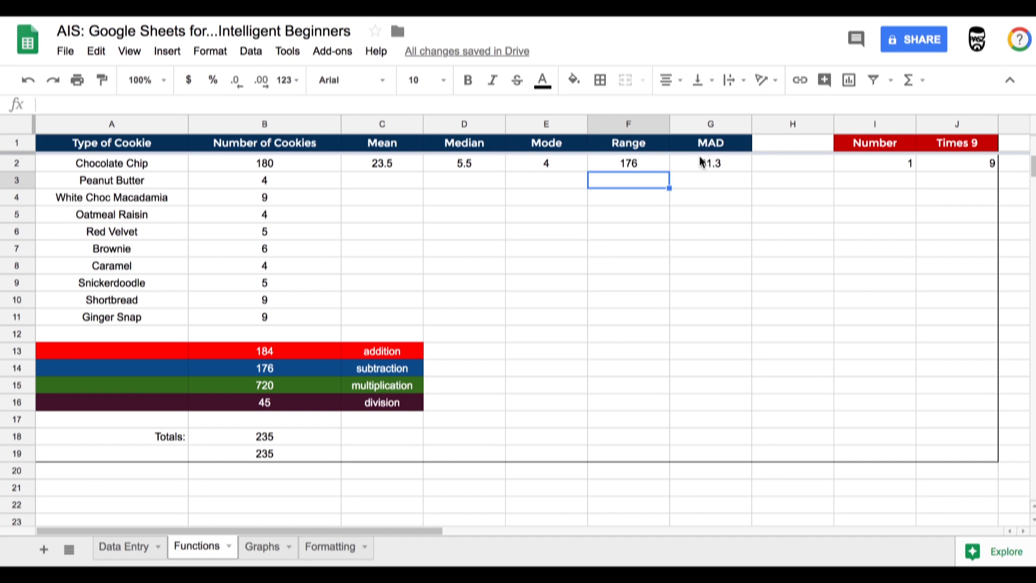
{"action": "double_click", "coordinate": [702, 164]}
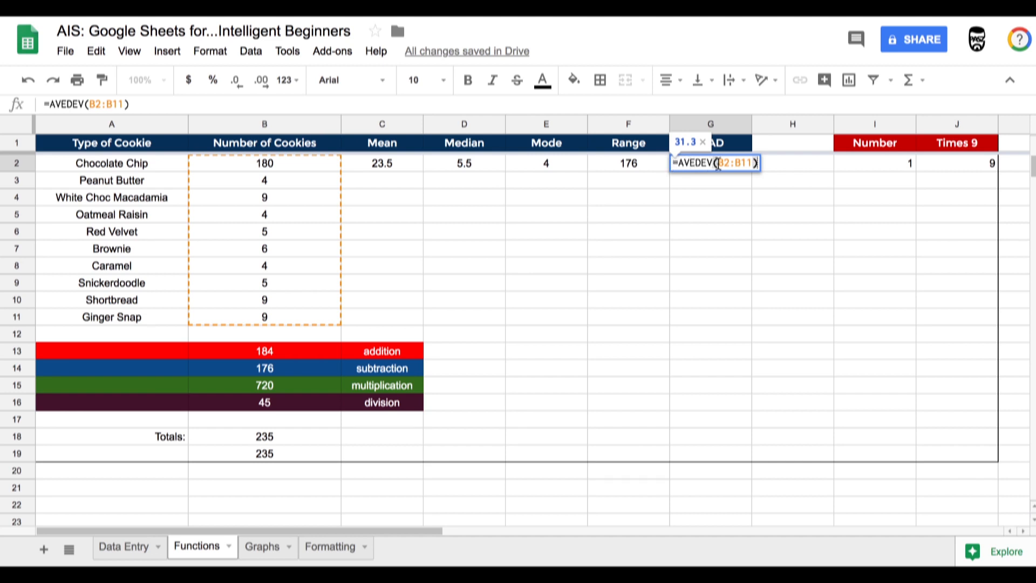
{"action": "key", "text": "Return"}
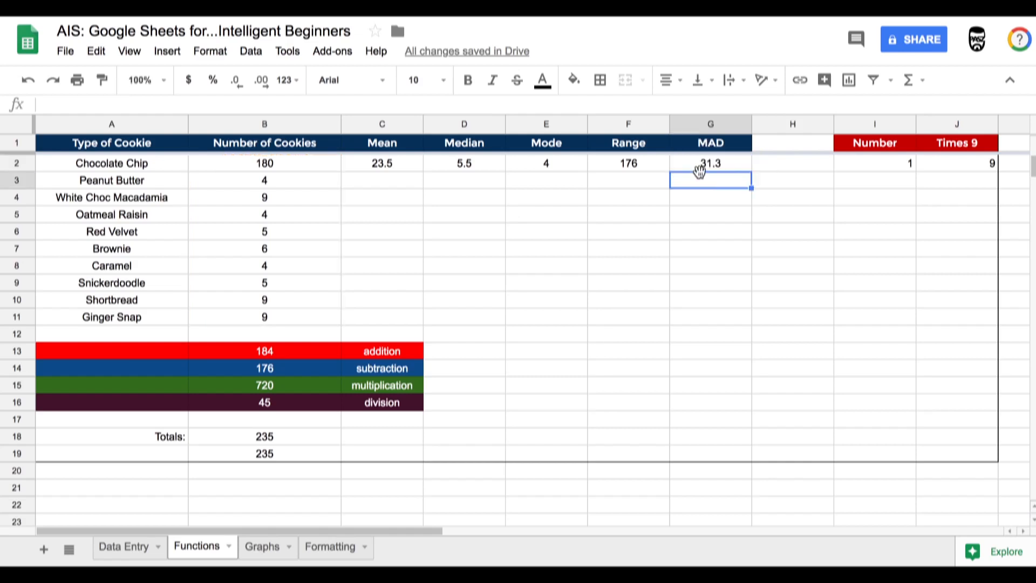
{"action": "left_click", "coordinate": [700, 159]}
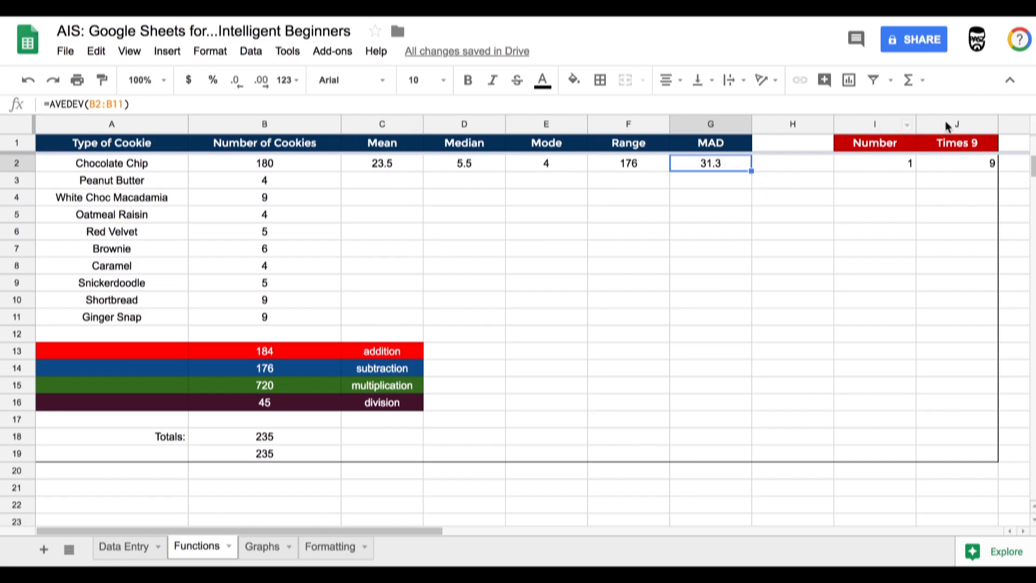
{"action": "left_click", "coordinate": [519, 248]}
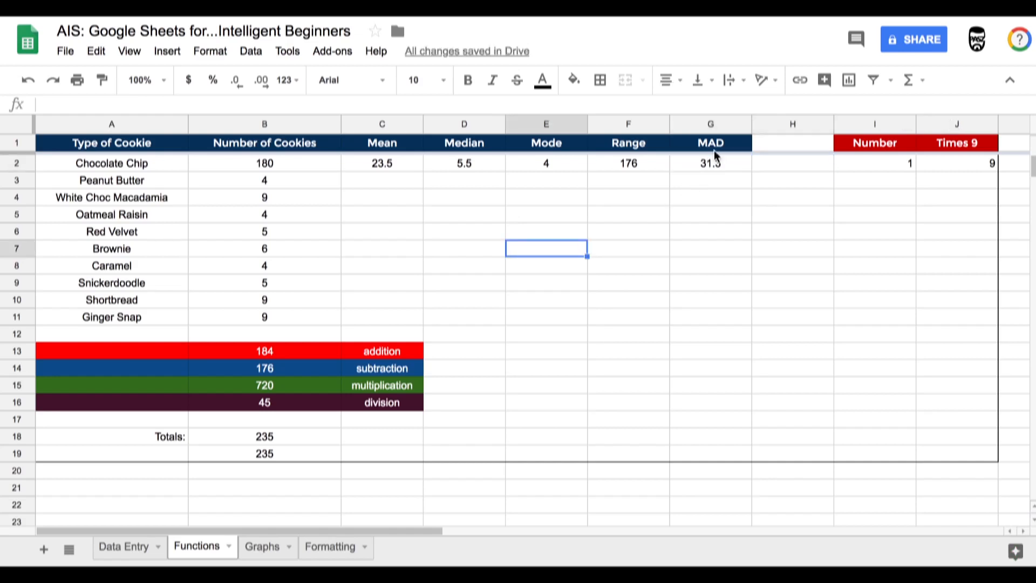
{"action": "left_click", "coordinate": [879, 161]}
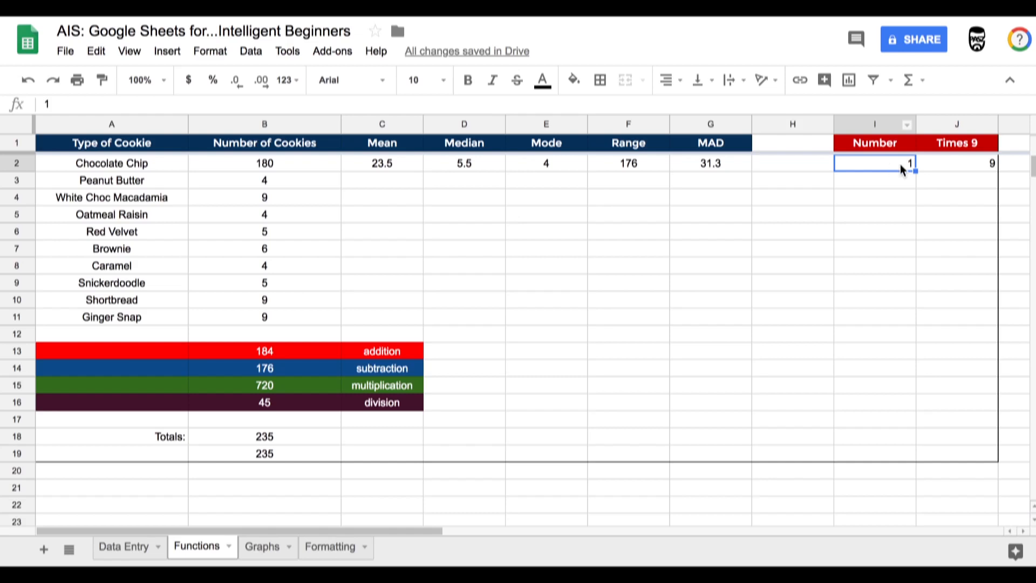
{"action": "left_click", "coordinate": [957, 161]}
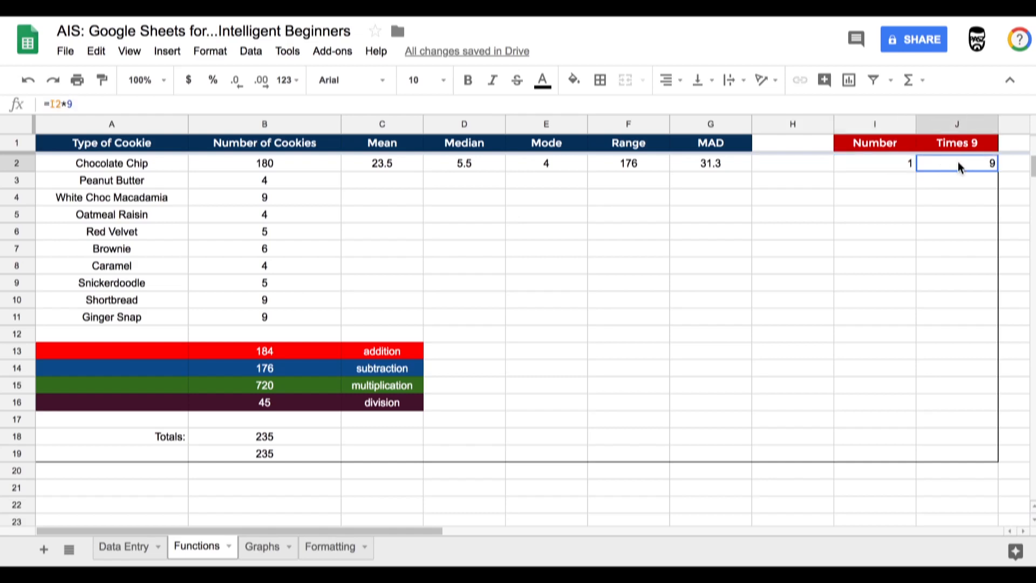
{"action": "double_click", "coordinate": [957, 161]}
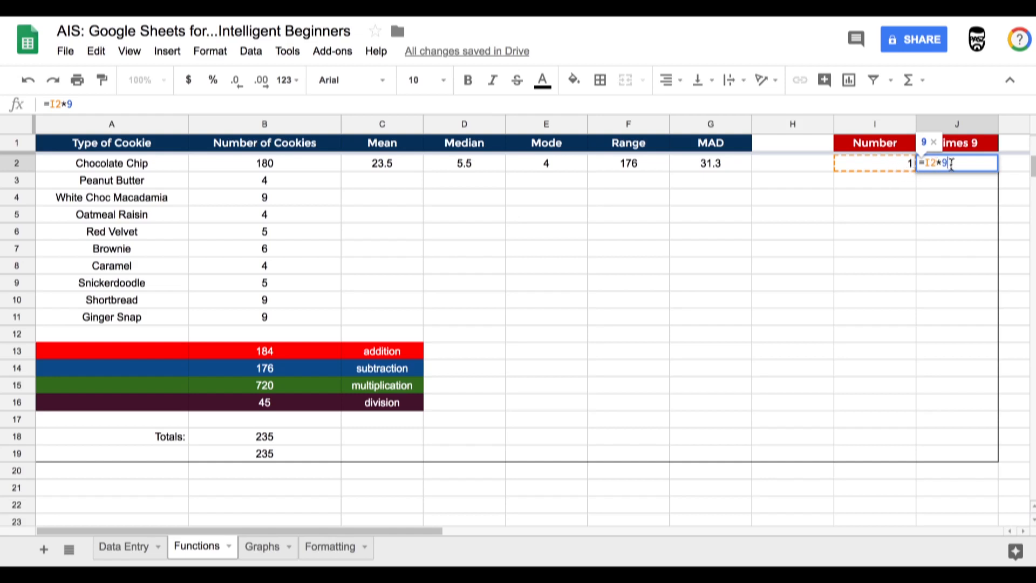
{"action": "key", "text": "Return"}
- Enter 2 and 3 under the first Number, then fill the number series down column I to 17 in row 18
{"action": "left_click", "coordinate": [898, 167]}
{"action": "left_click", "coordinate": [900, 185]}
{"action": "type", "text": "2"}
{"action": "key", "text": "Return"}
{"action": "type", "text": "3"}
{"action": "key", "text": "Return"}
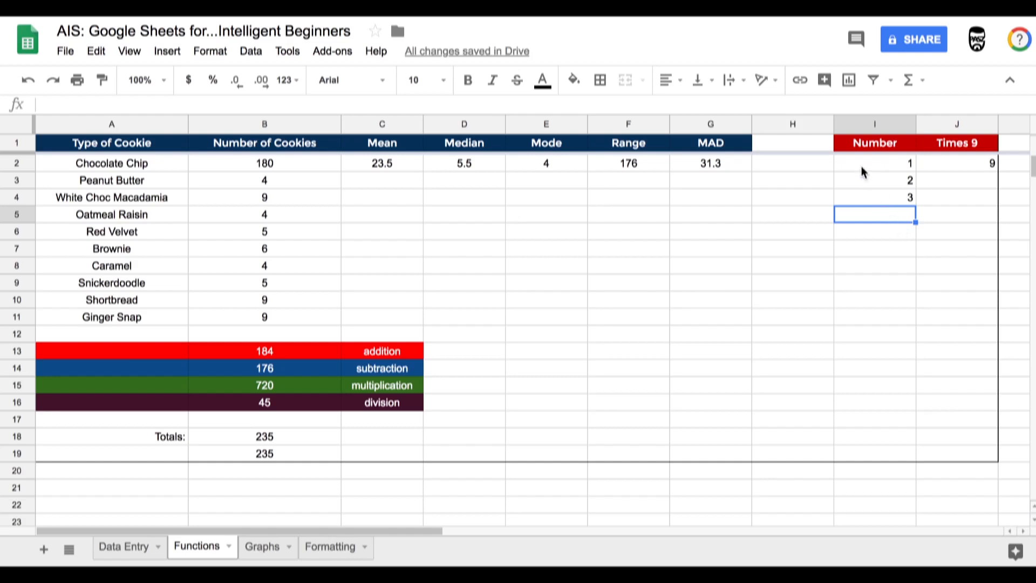
{"action": "left_click_drag", "start_coordinate": [859, 164], "coordinate": [888, 202]}
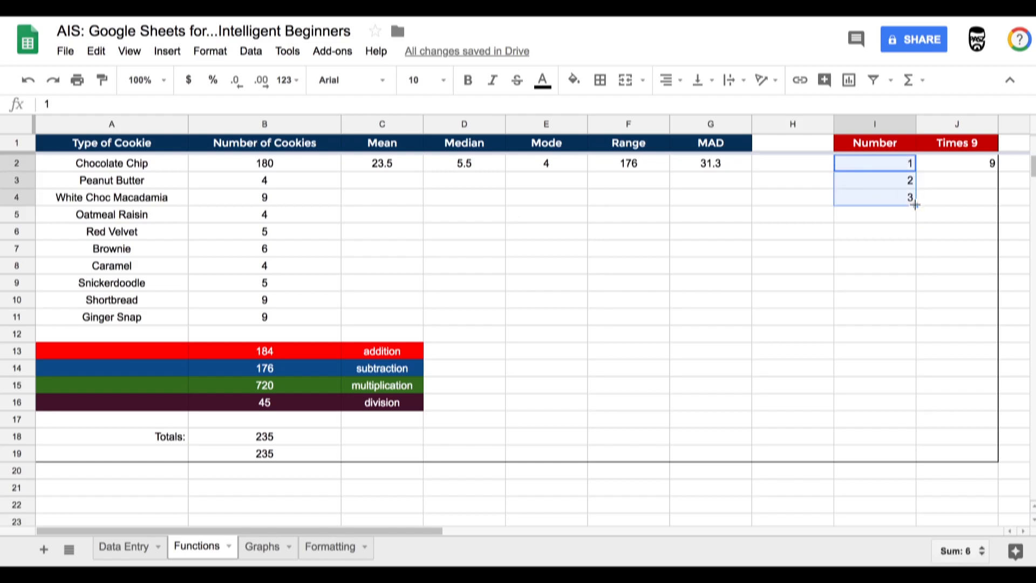
{"action": "left_click_drag", "start_coordinate": [915, 205], "coordinate": [918, 433]}
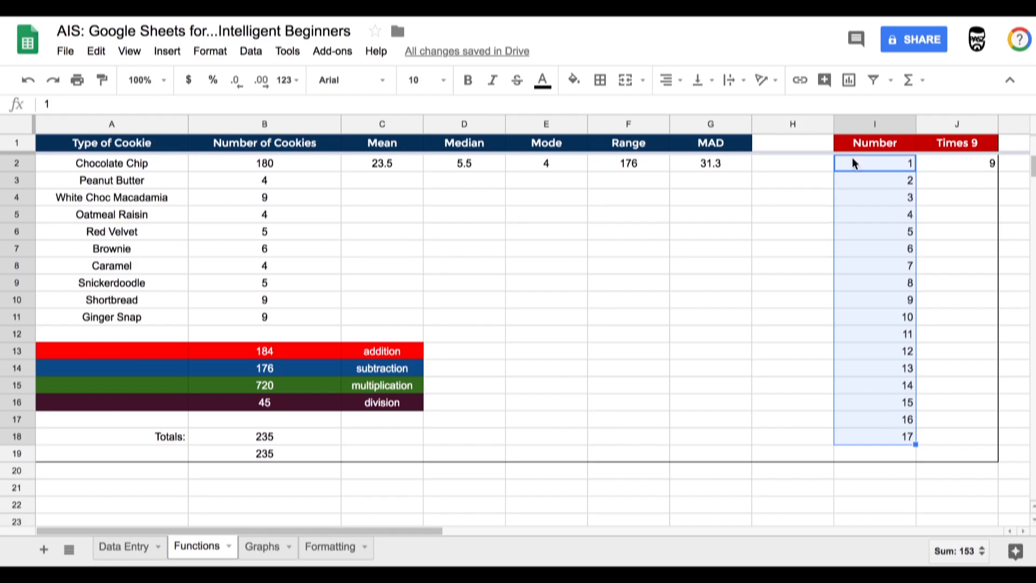
- Fill the =I2*9 Times 9 formula from J2 down to J18
{"action": "left_click", "coordinate": [929, 164]}
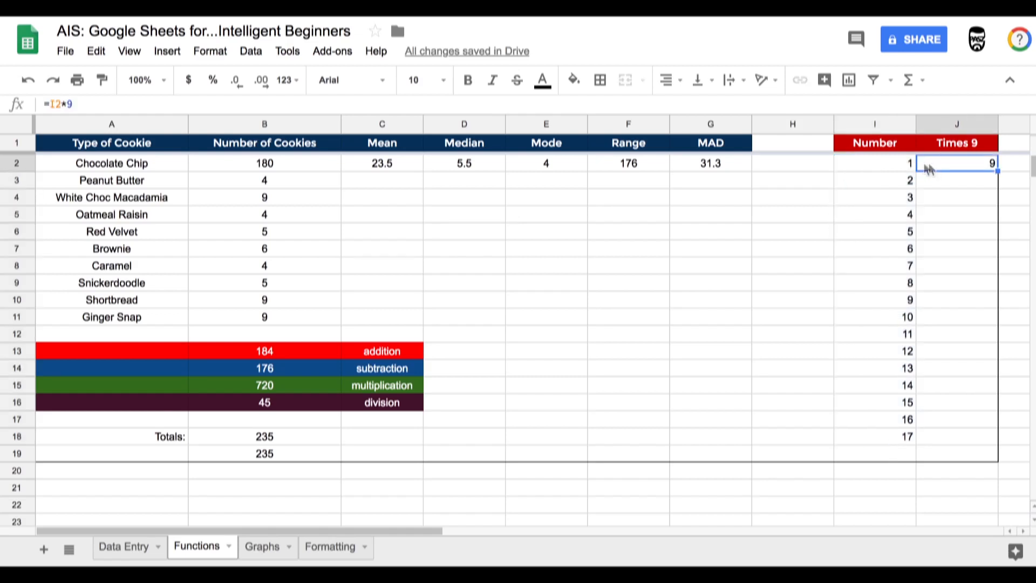
{"action": "double_click", "coordinate": [956, 163]}
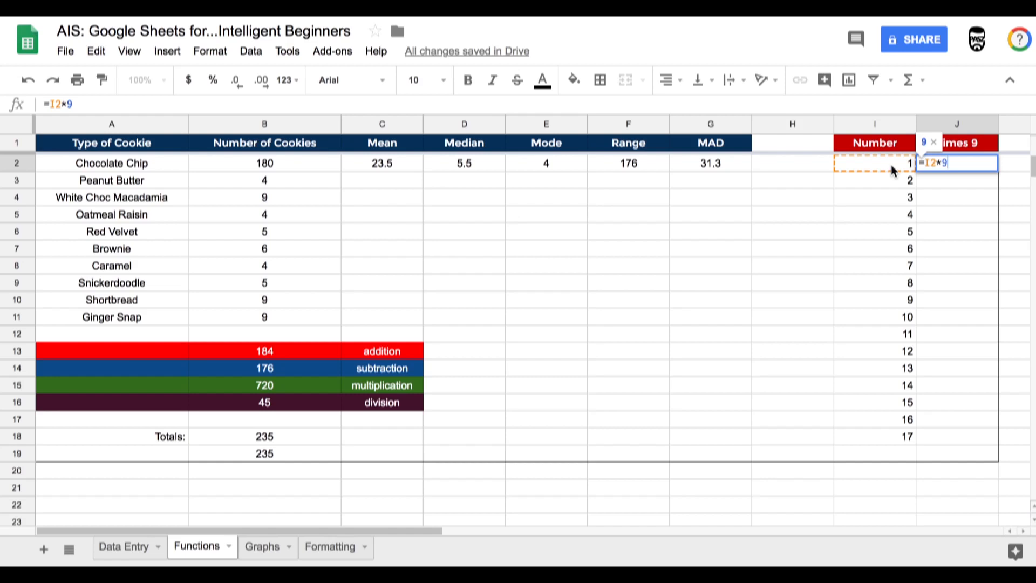
{"action": "key", "text": "Return"}
{"action": "left_click", "coordinate": [965, 162]}
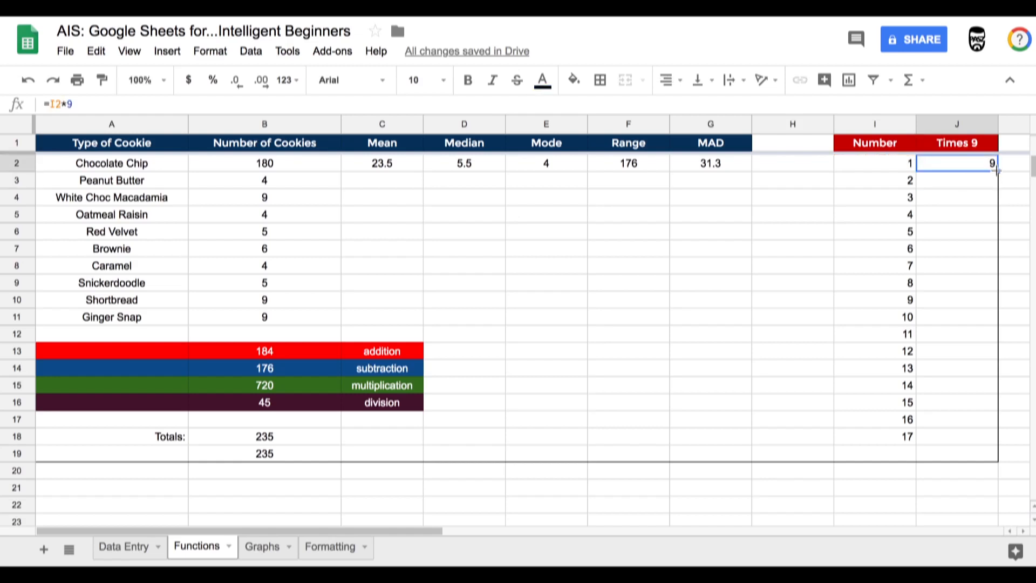
{"action": "left_click_drag", "start_coordinate": [997, 170], "coordinate": [992, 443]}
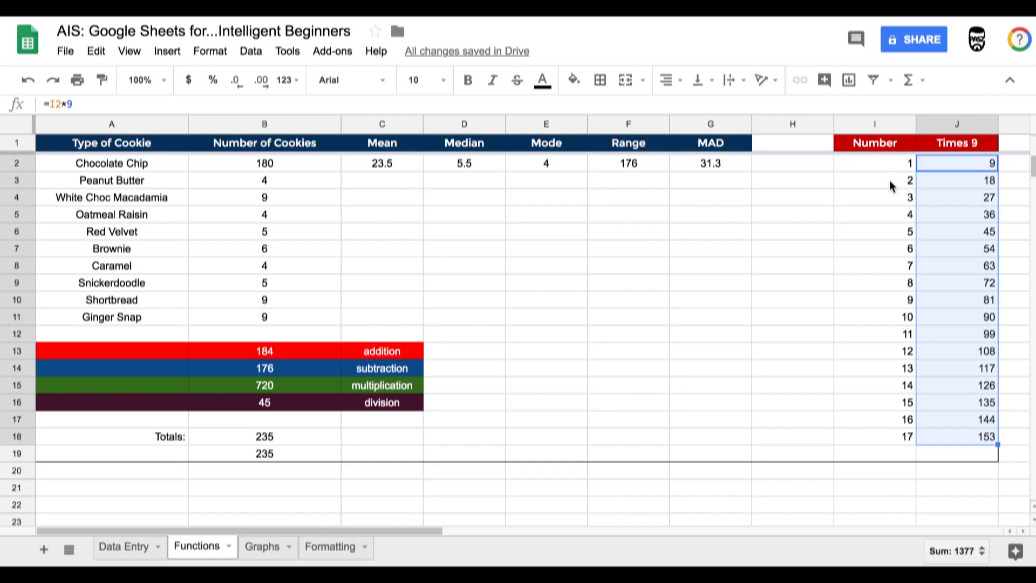
- Check the copied Times 9 formulas in column J cell by cell
{"action": "double_click", "coordinate": [935, 178]}
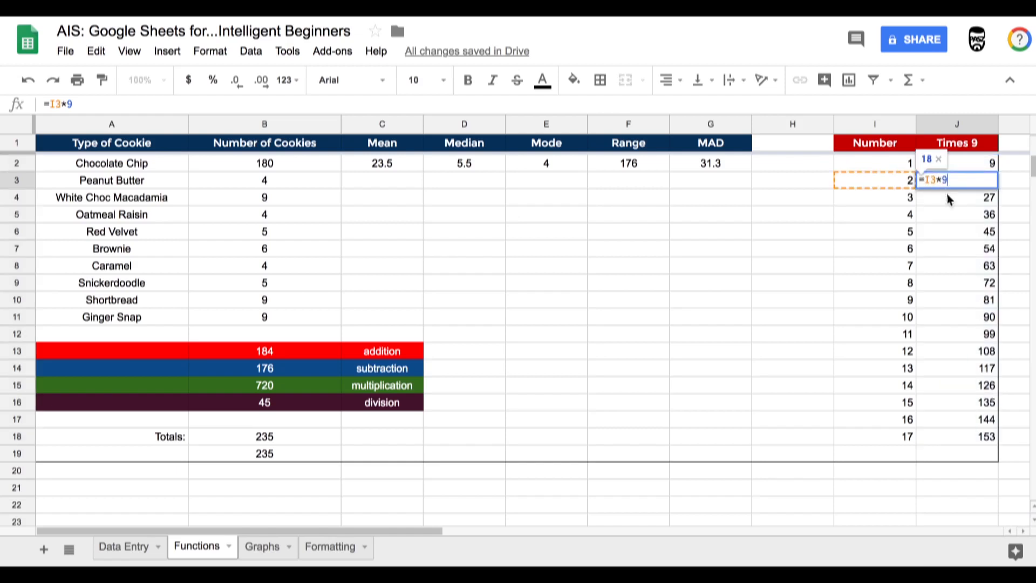
{"action": "left_click", "coordinate": [948, 199]}
{"action": "double_click", "coordinate": [948, 198]}
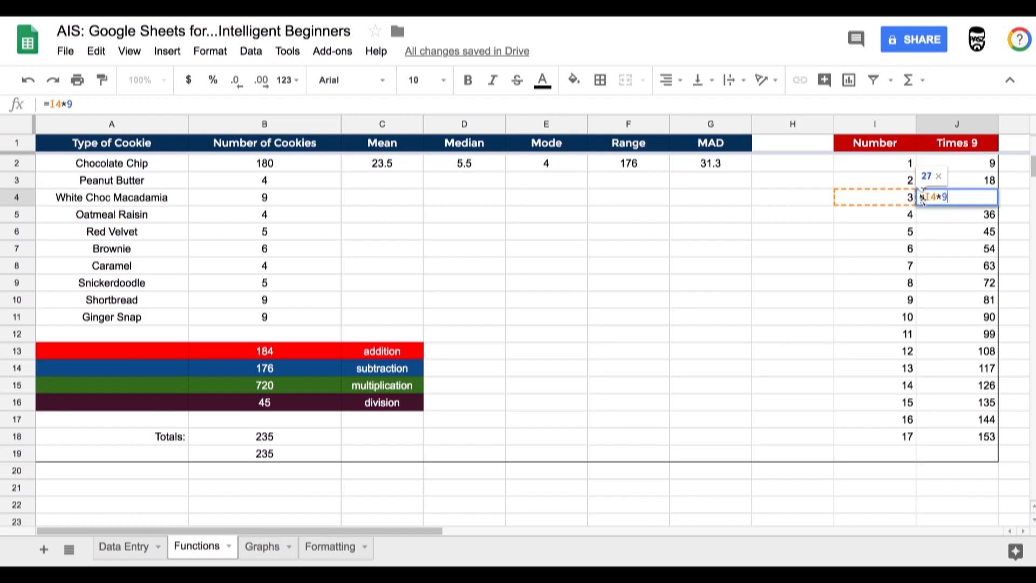
{"action": "double_click", "coordinate": [949, 220]}
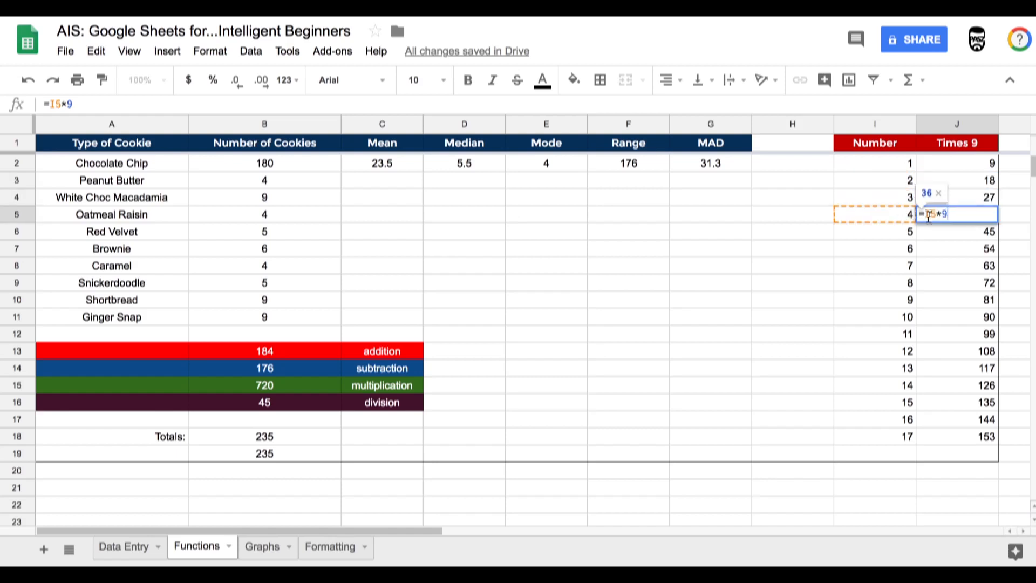
{"action": "left_click", "coordinate": [884, 168]}
{"action": "left_click", "coordinate": [948, 161]}
{"action": "left_click", "coordinate": [953, 181]}
{"action": "left_click", "coordinate": [956, 200]}
{"action": "left_click", "coordinate": [958, 216]}
{"action": "left_click", "coordinate": [960, 232]}
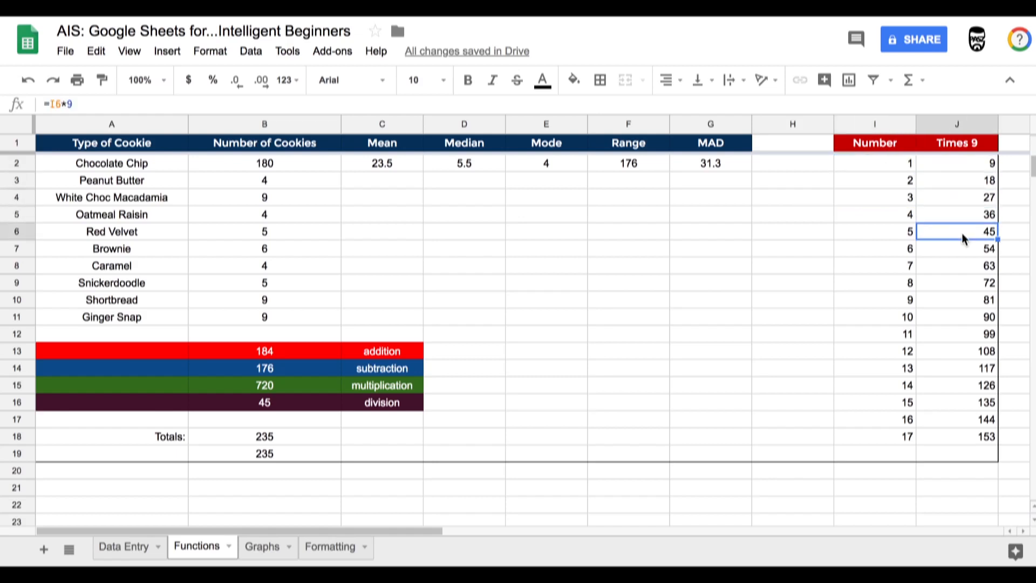
{"action": "left_click", "coordinate": [964, 248]}
{"action": "left_click", "coordinate": [968, 265]}
{"action": "left_click", "coordinate": [972, 283]}
{"action": "left_click", "coordinate": [974, 301]}
{"action": "left_click", "coordinate": [975, 318]}
{"action": "left_click", "coordinate": [975, 333]}
{"action": "left_click", "coordinate": [976, 349]}
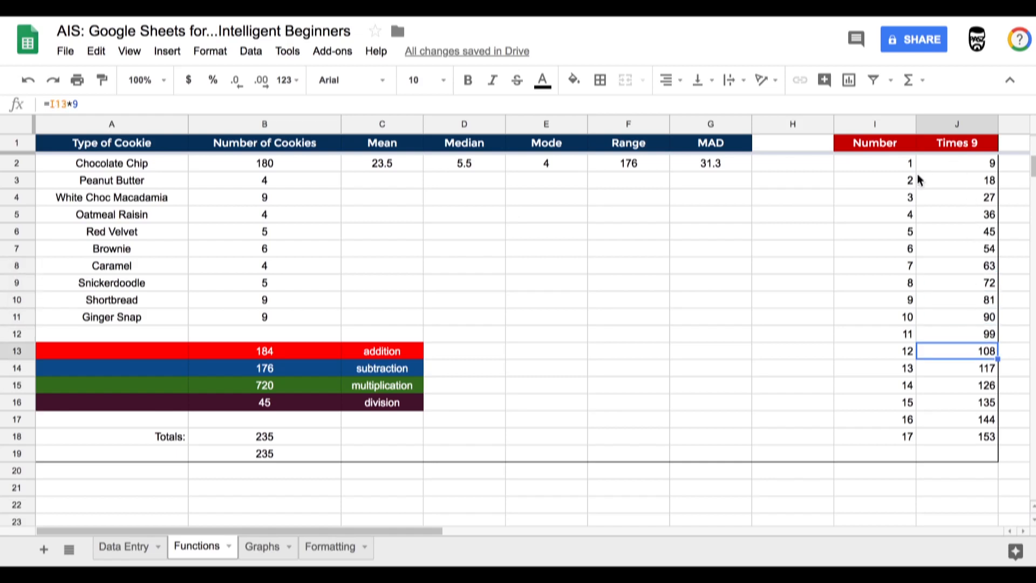